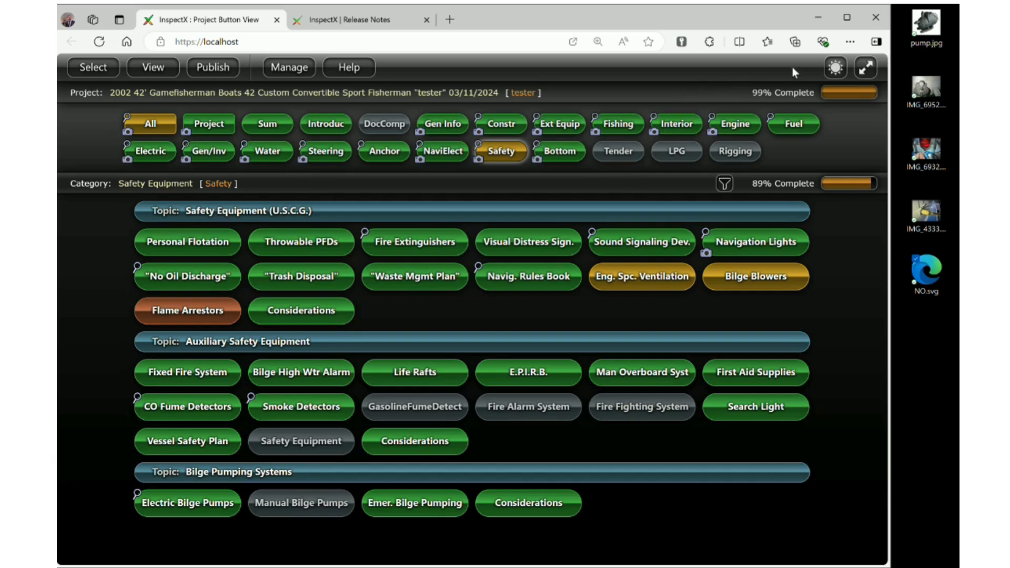
Turn the brighter display mode on and off again, and keep the Safety category on No Filter
left_click(836, 68)
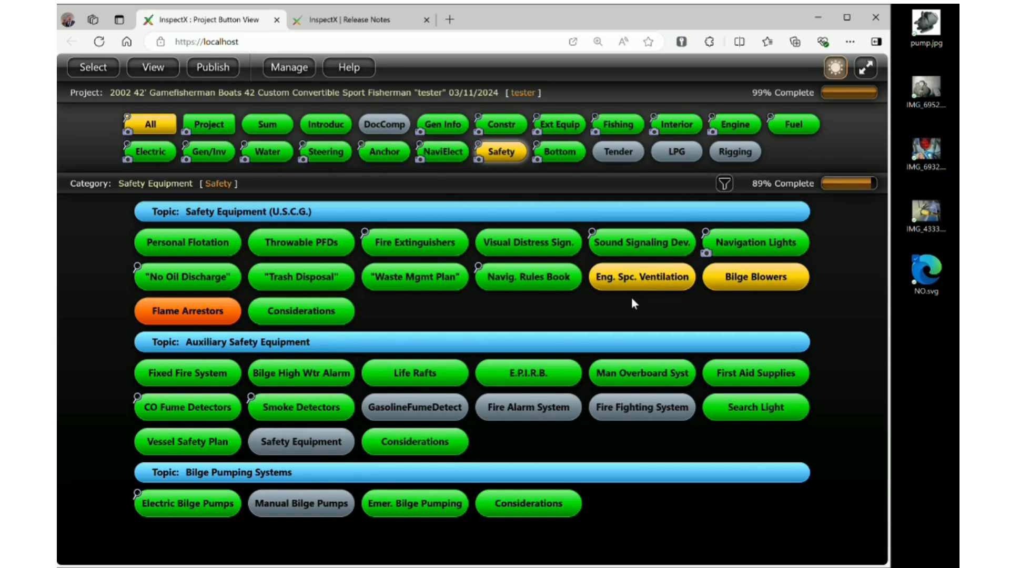
left_click(835, 68)
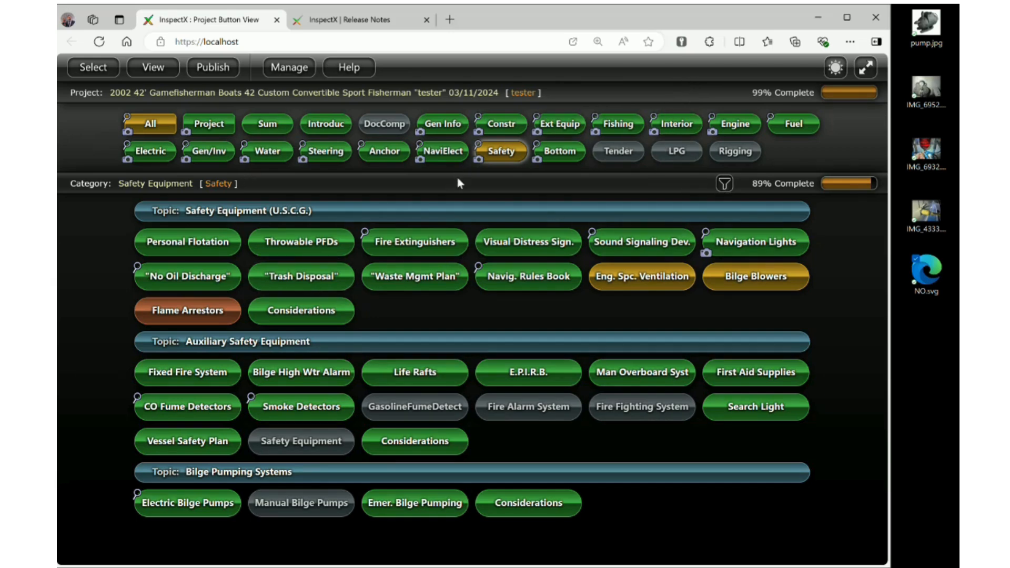
left_click(723, 183)
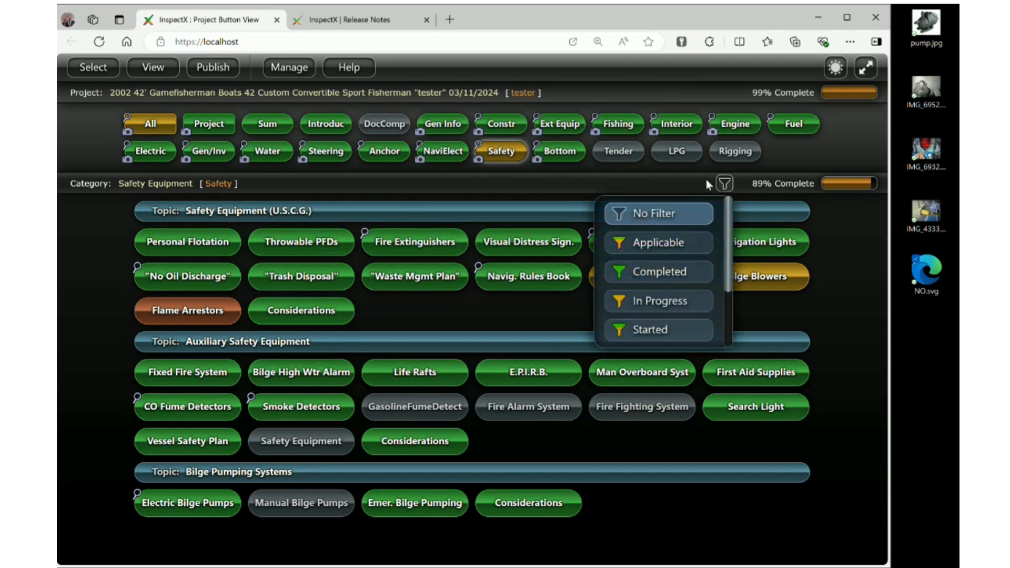
left_click(642, 212)
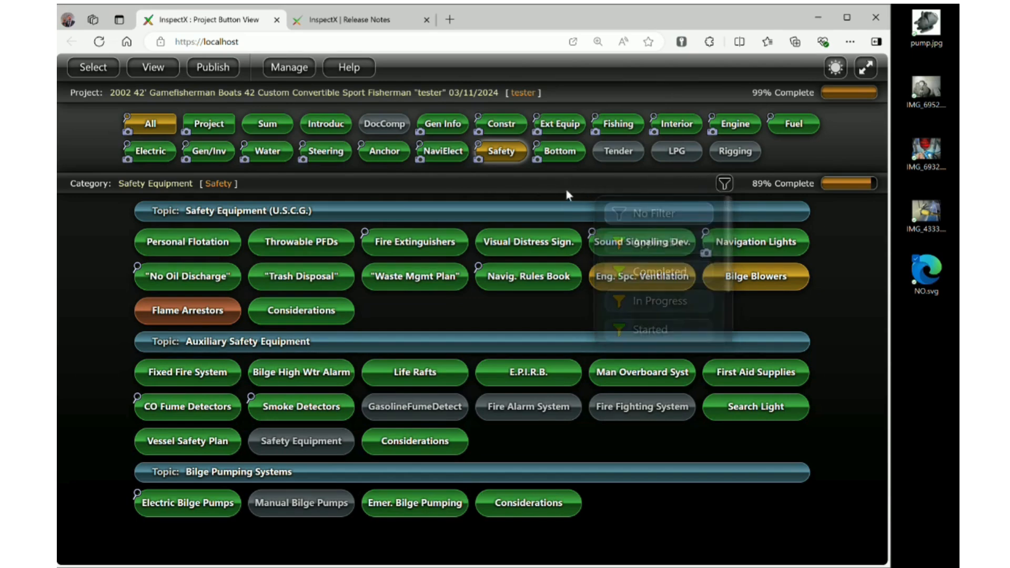
Switch the project to outline mode and read through the superstructure, bridge and exterior equipment entries
left_click(153, 67)
left_click(165, 131)
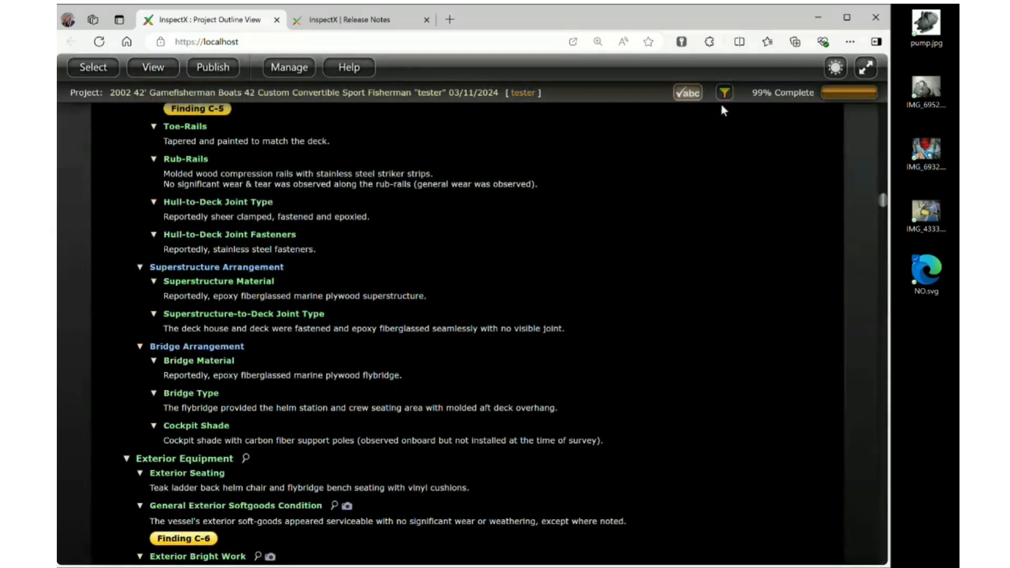
left_click(723, 96)
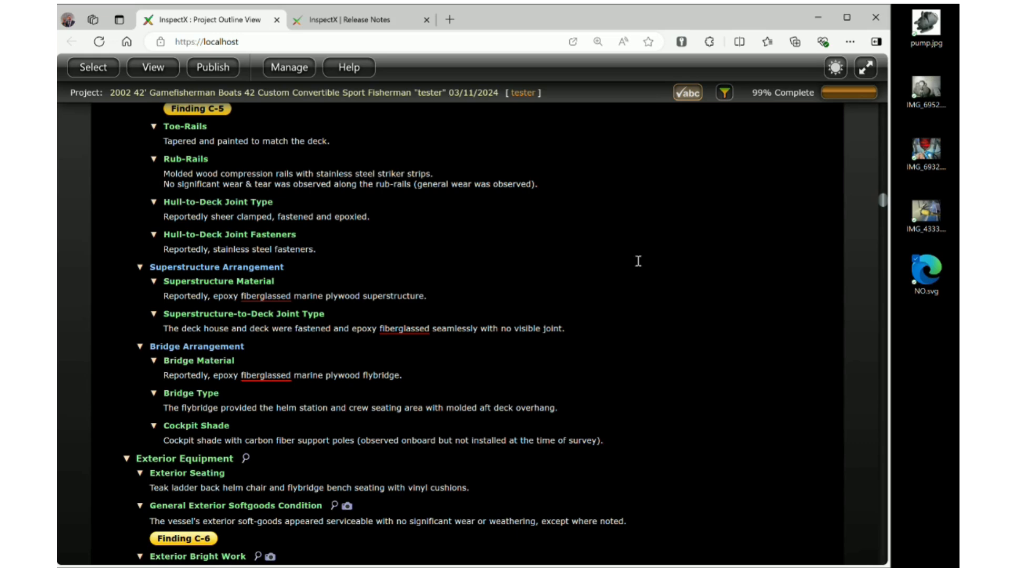
scroll(458, 256, "down", 1)
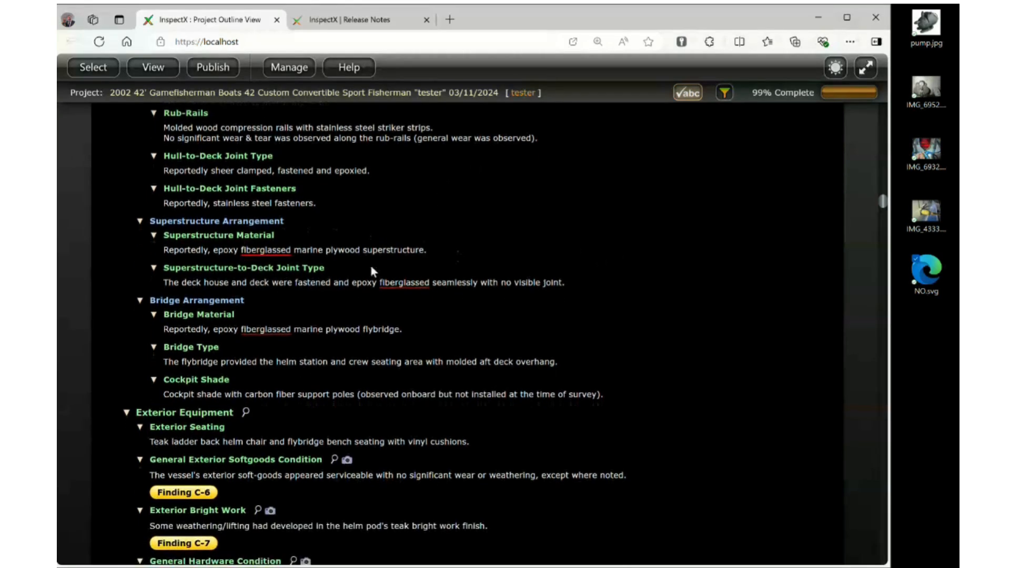
scroll(386, 268, "down", 1)
scroll(359, 282, "down", 1)
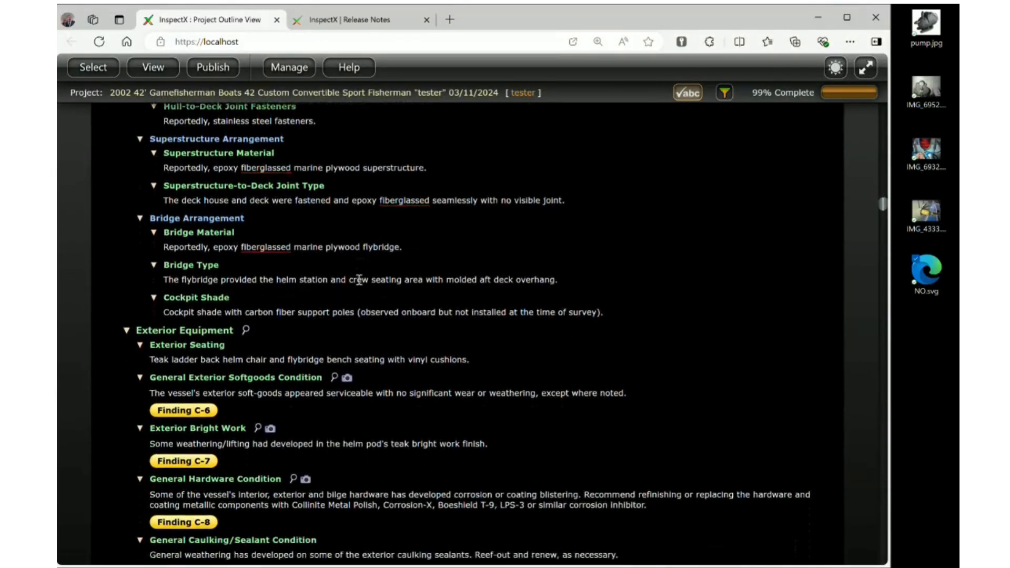
scroll(457, 301, "down", 1)
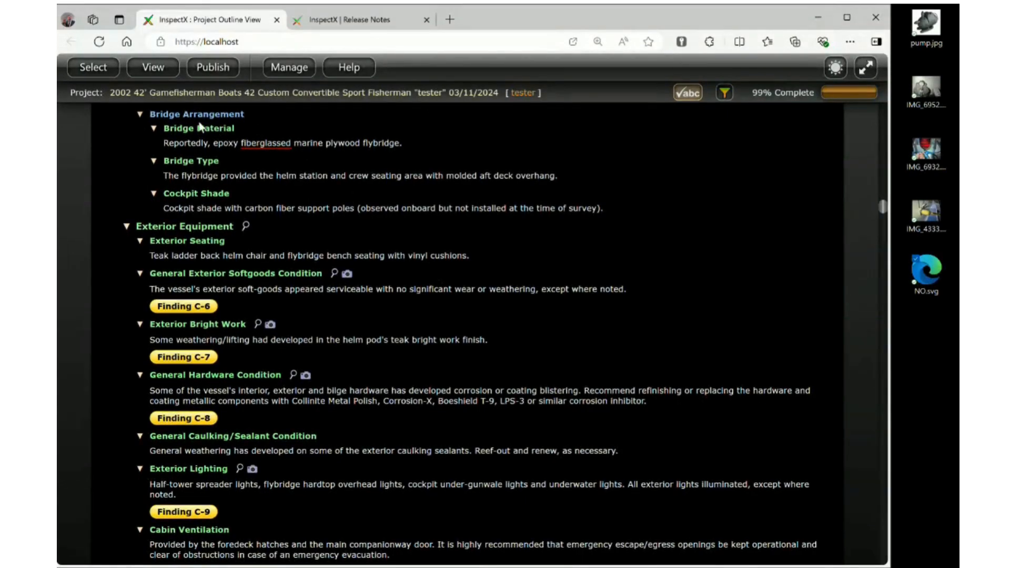
Return the project to button mode and show the Bottom category's entries
left_click(158, 67)
left_click(183, 101)
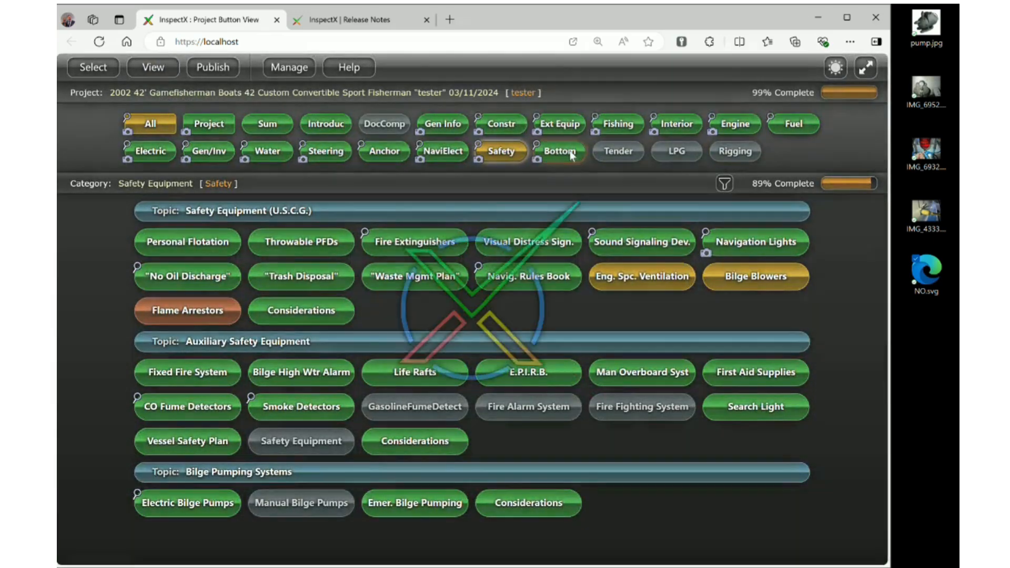
left_click(571, 152)
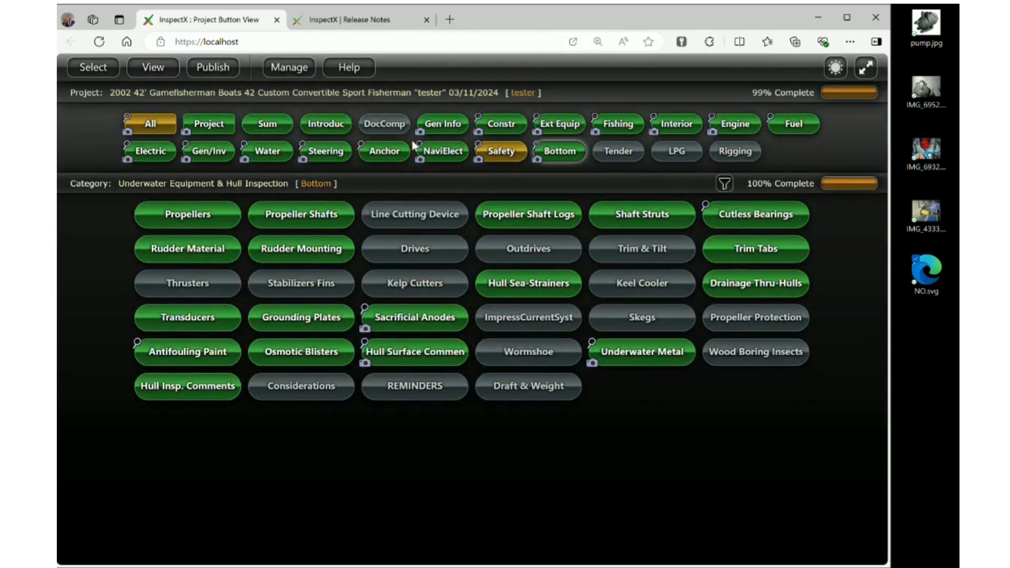
In outline mode, import IMG_4333.JPG from the desktop into the General Hardware Condition entry at ⅓ page width
left_click(158, 67)
left_click(165, 127)
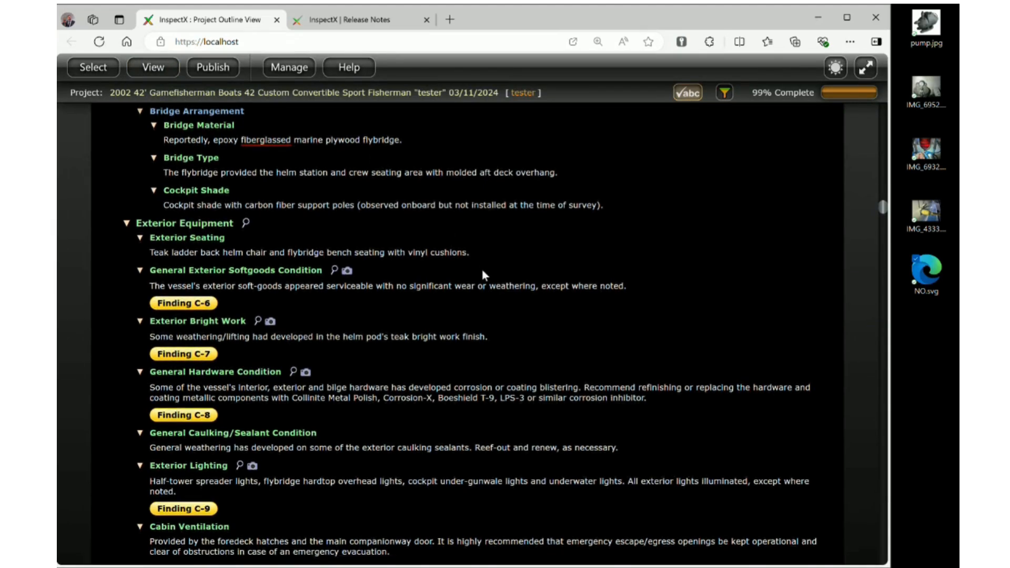
scroll(585, 319, "down", 1)
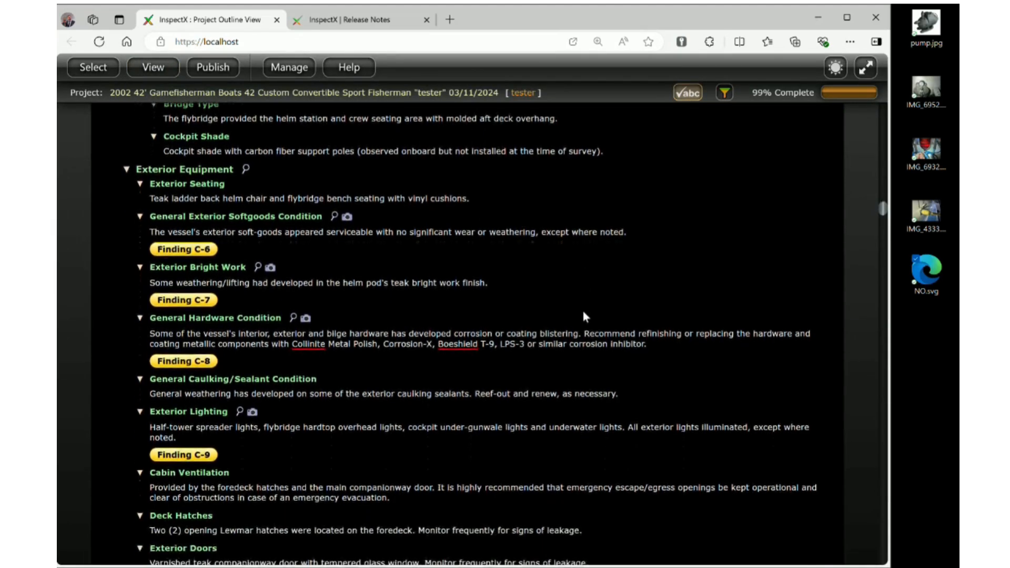
scroll(587, 304, "up", 1)
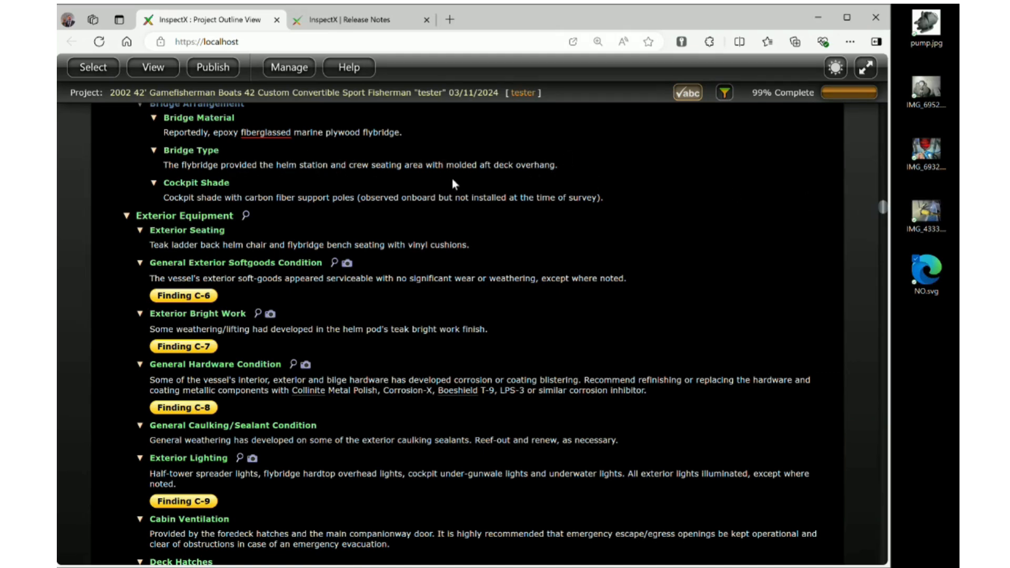
scroll(350, 362, "down", 2)
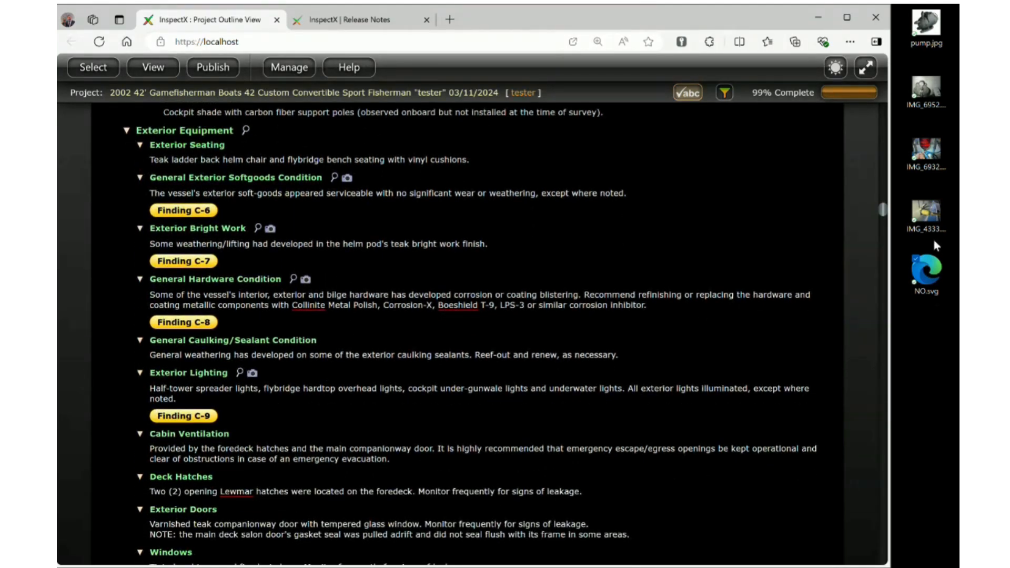
left_click_drag(927, 213, 384, 310)
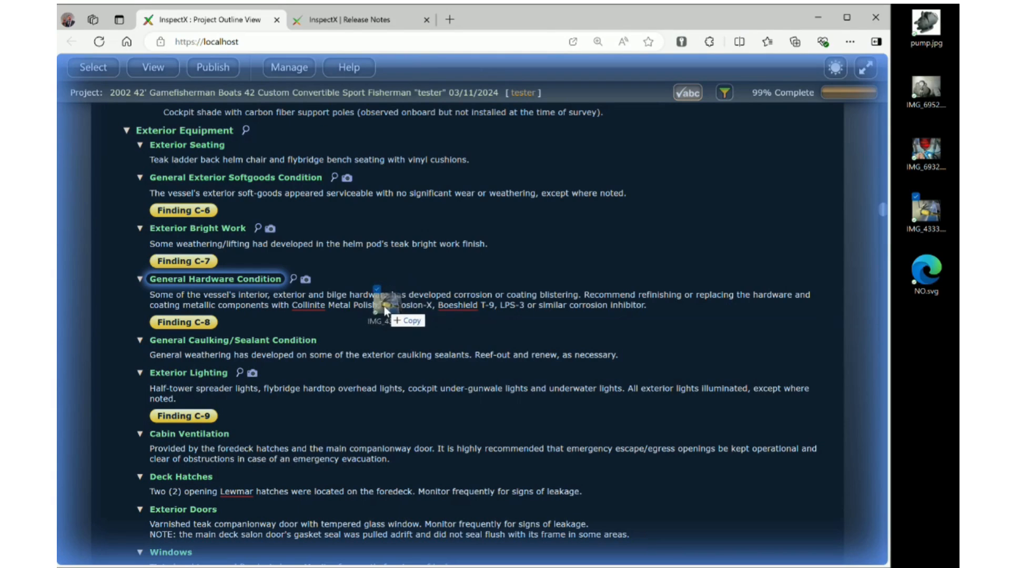
left_click_drag(384, 310, 404, 302)
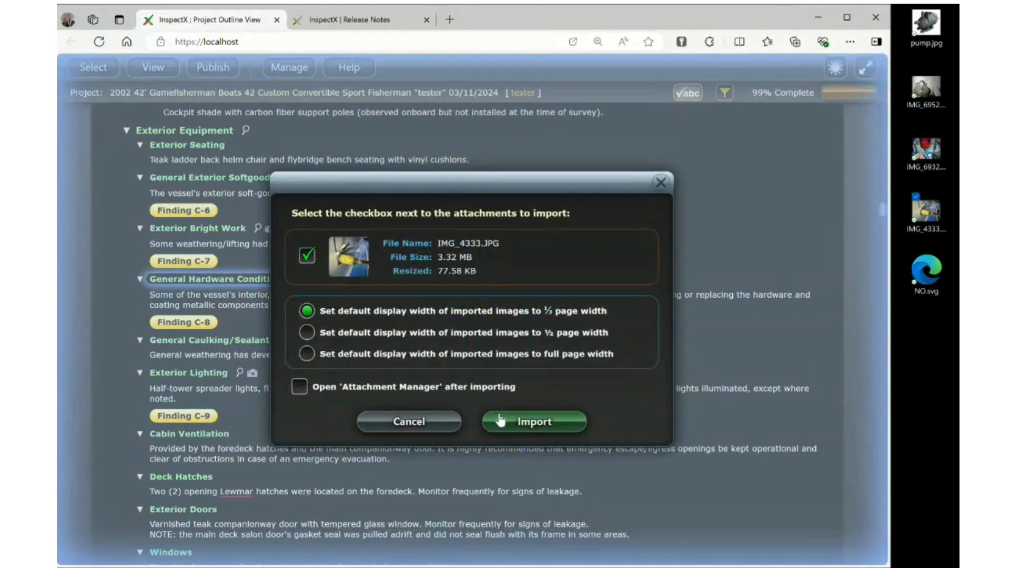
left_click(534, 421)
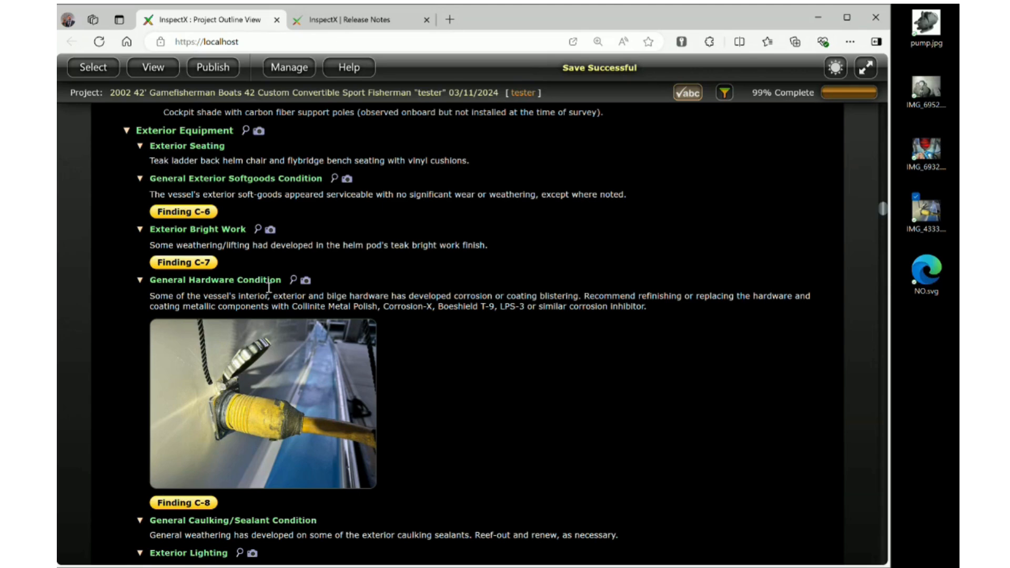
Delete the imported yellow plug photo from the General Hardware Condition entry
left_click(280, 350)
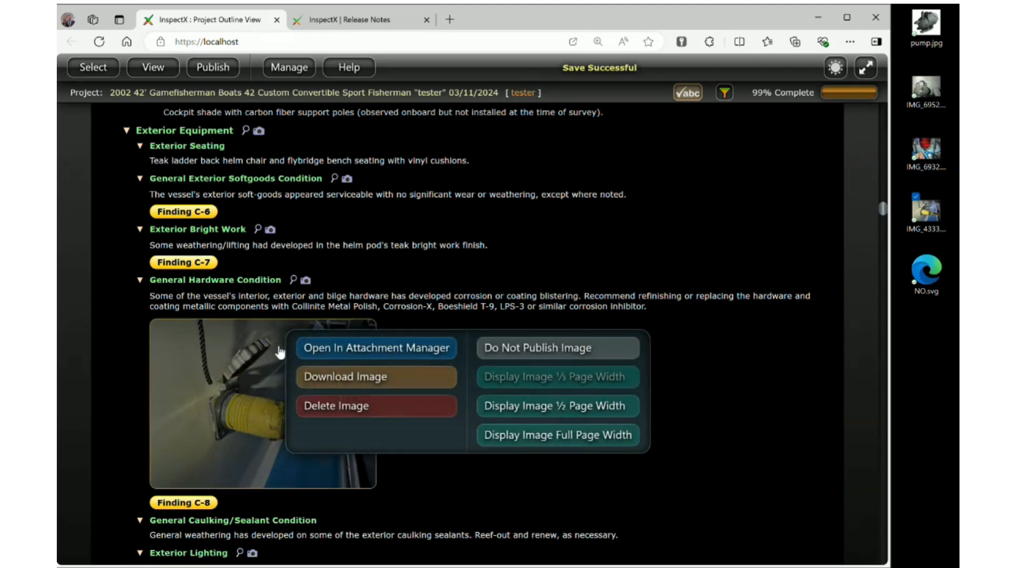
left_click(345, 406)
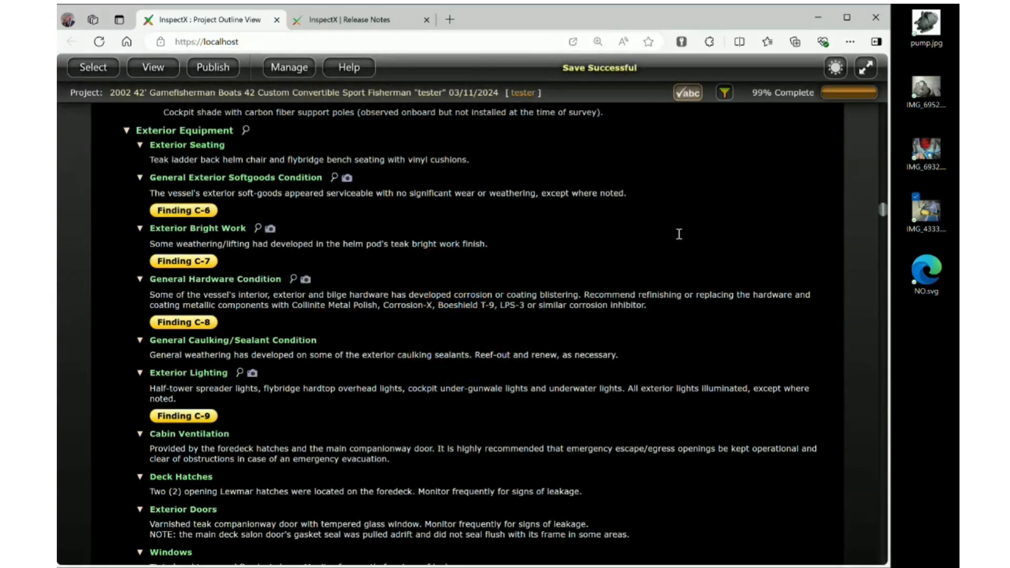
left_click(929, 328)
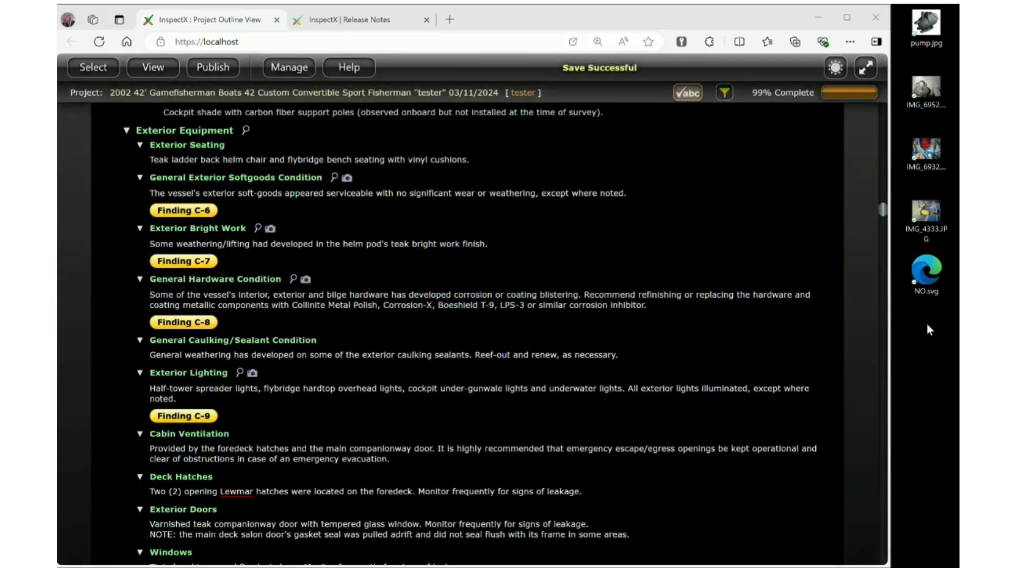
Switch back to button mode and show the Project category's data entries
left_click(153, 67)
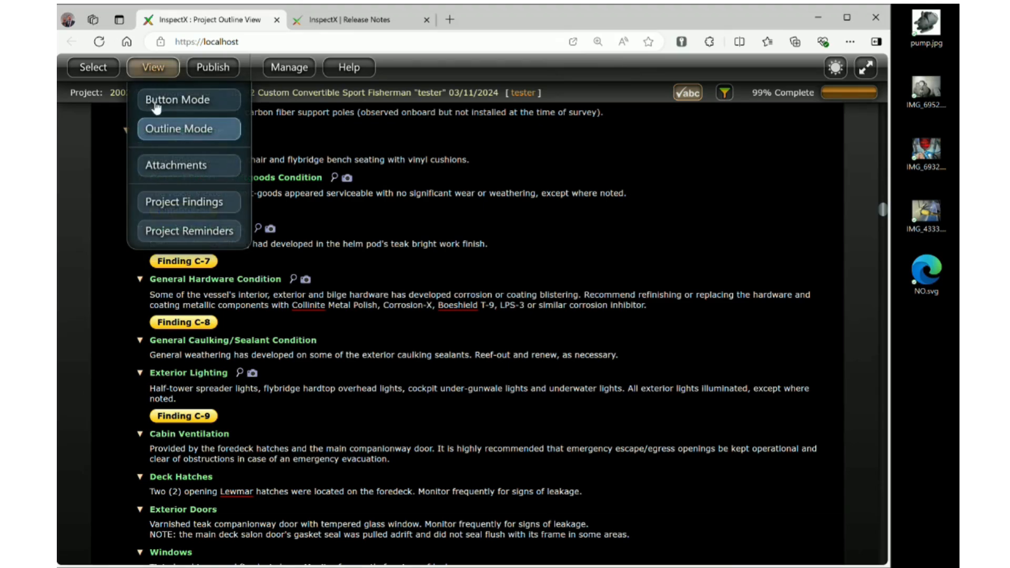
left_click(176, 100)
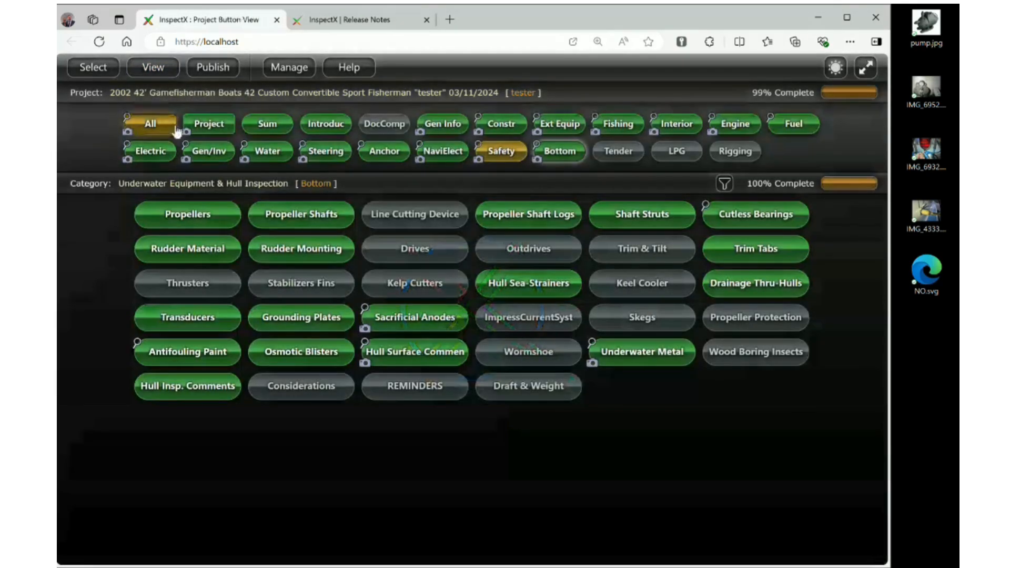
left_click(224, 127)
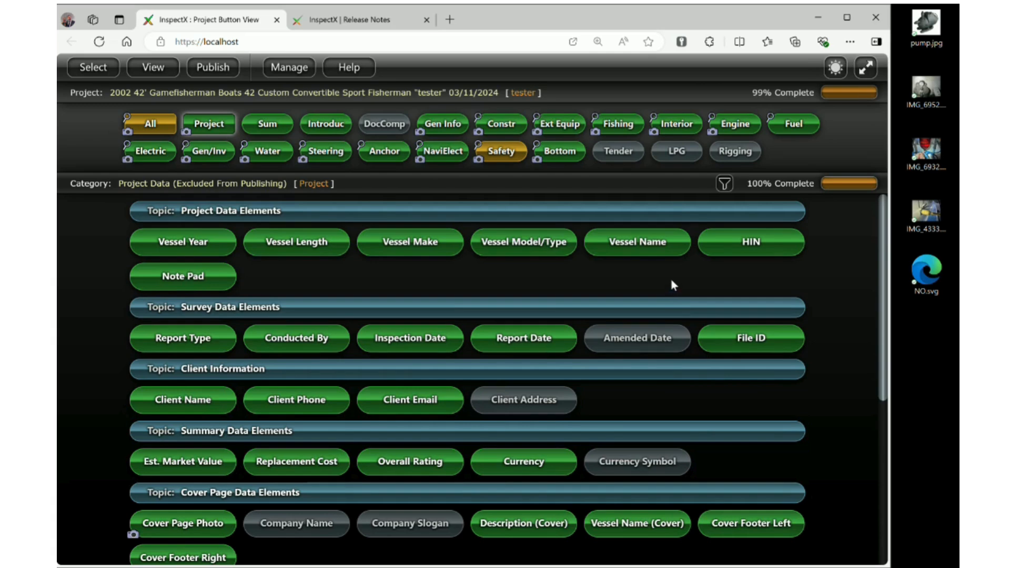
In the ALLIED configuration, hide the Amended Date entry, save the change and return to the project
left_click(294, 71)
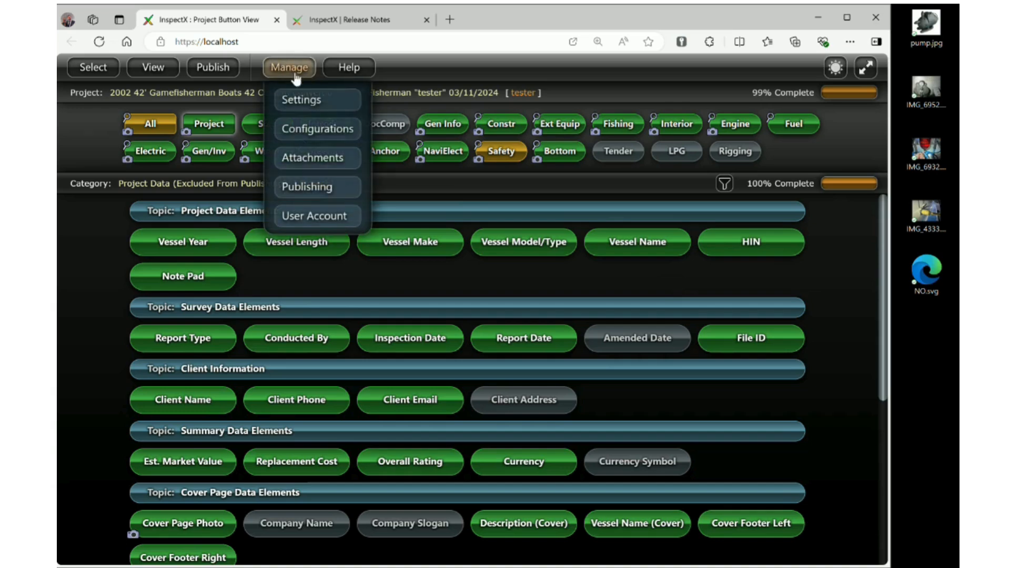
left_click(310, 131)
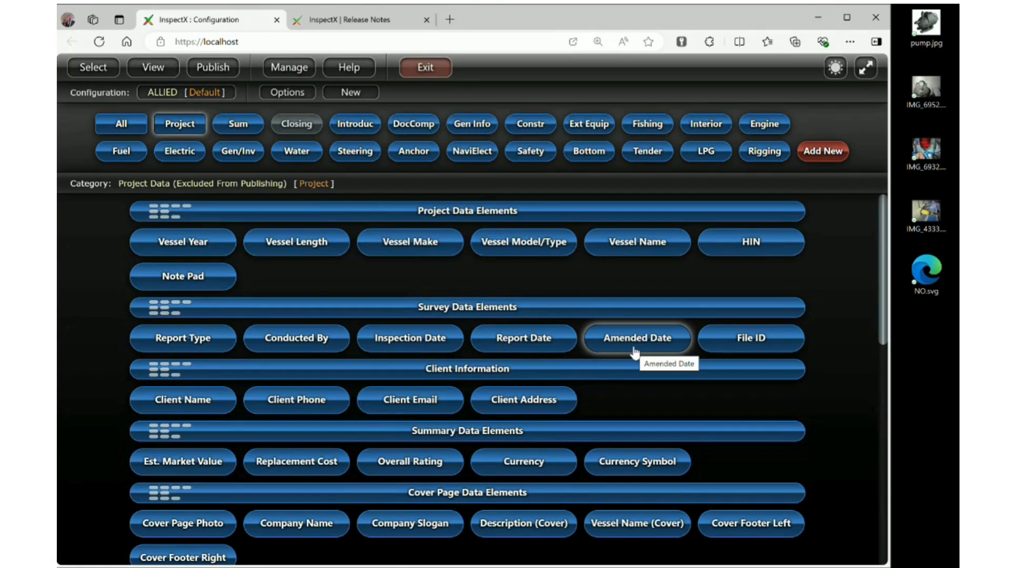
left_click(633, 347)
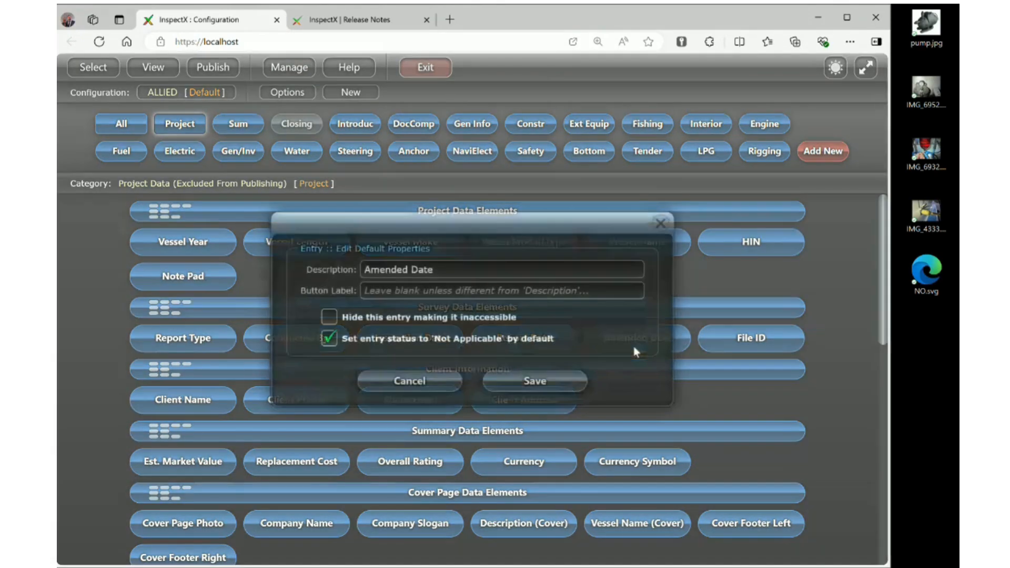
left_click(371, 321)
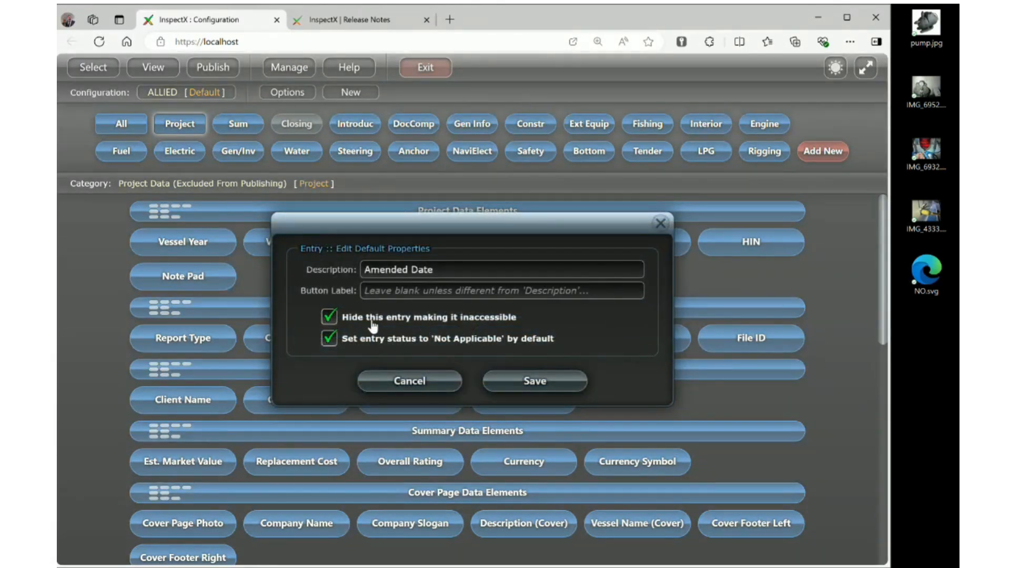
left_click(531, 376)
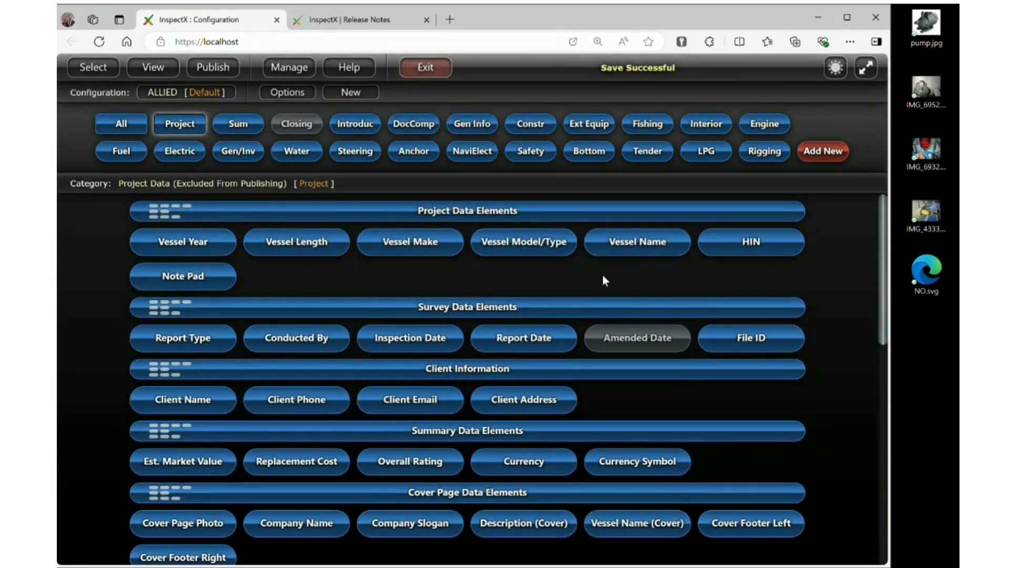
left_click(409, 79)
left_click(435, 97)
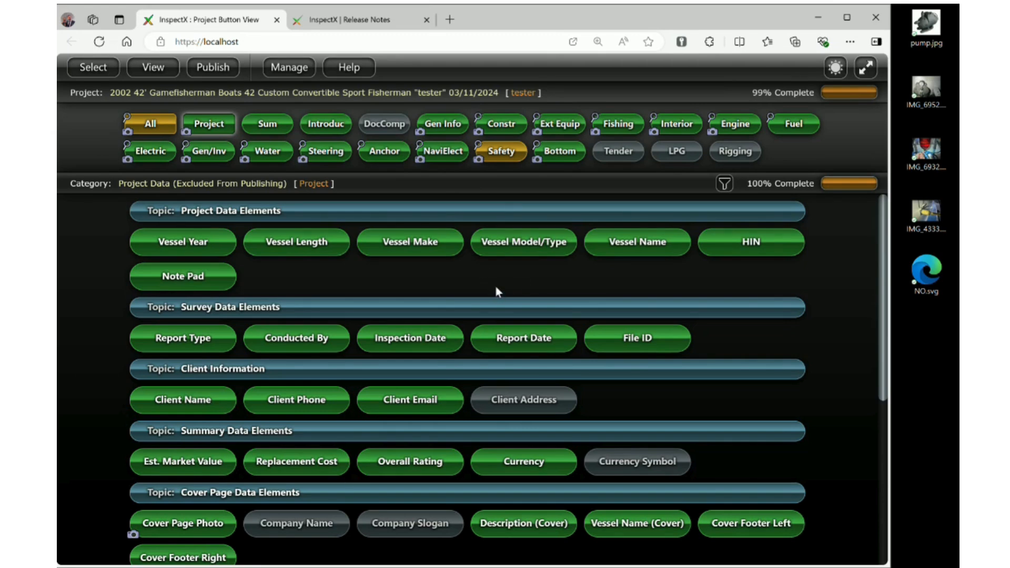
In the project's attachments, place a rounded arrow over the boat's cabin windows in the first photo and open the arrow's properties
left_click(289, 67)
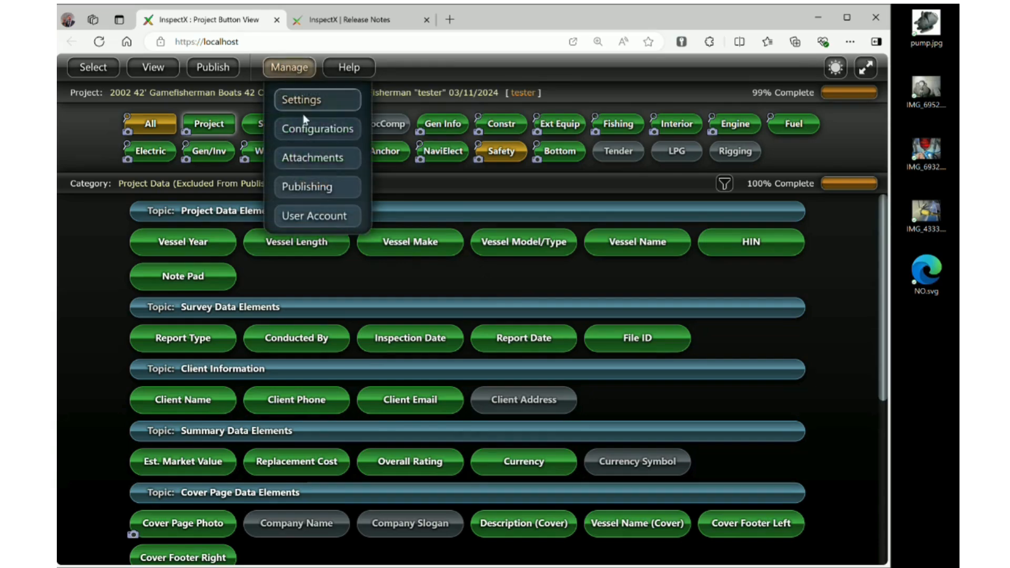
left_click(313, 156)
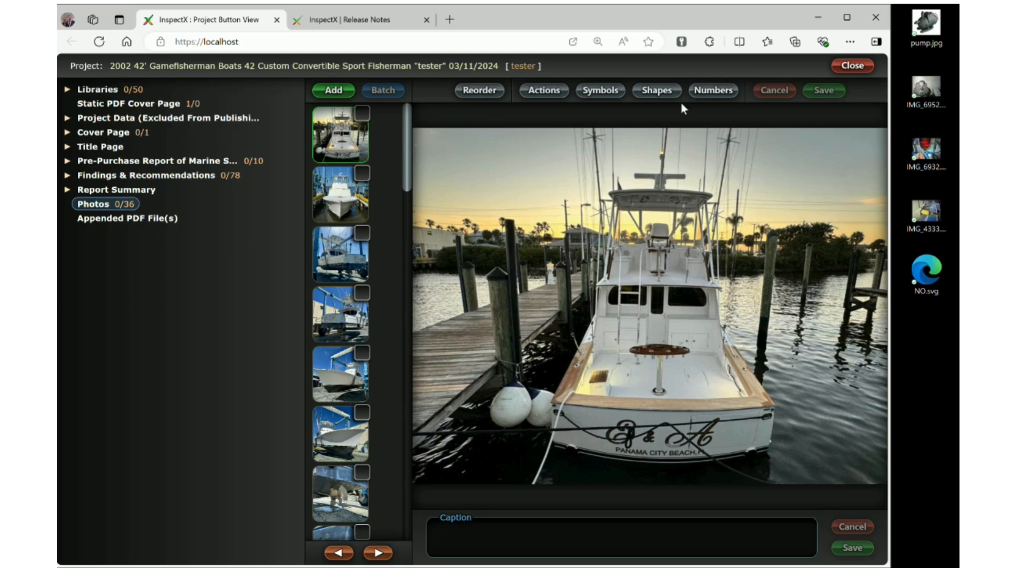
left_click(666, 95)
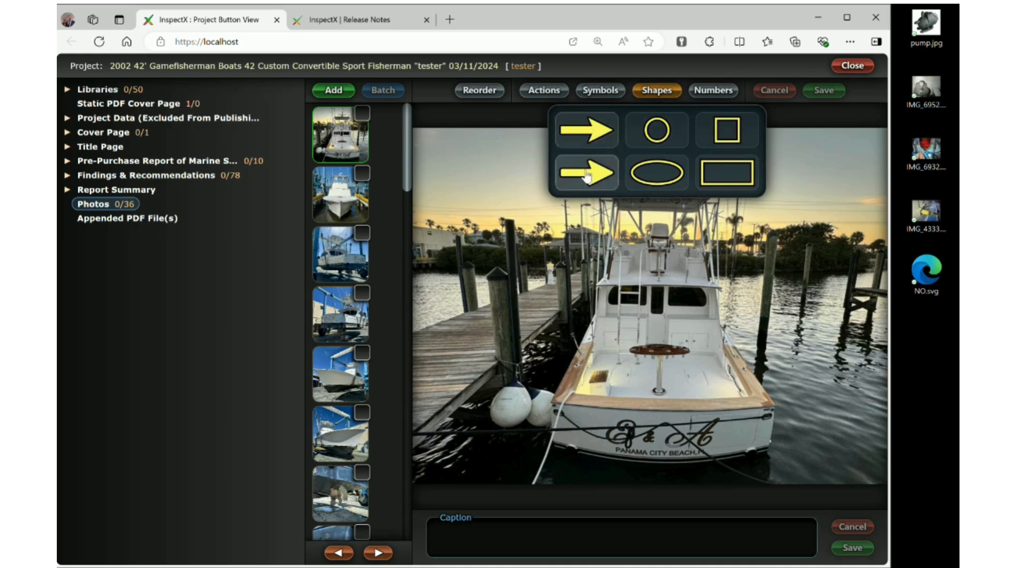
left_click(614, 167)
left_click_drag(664, 305, 625, 300)
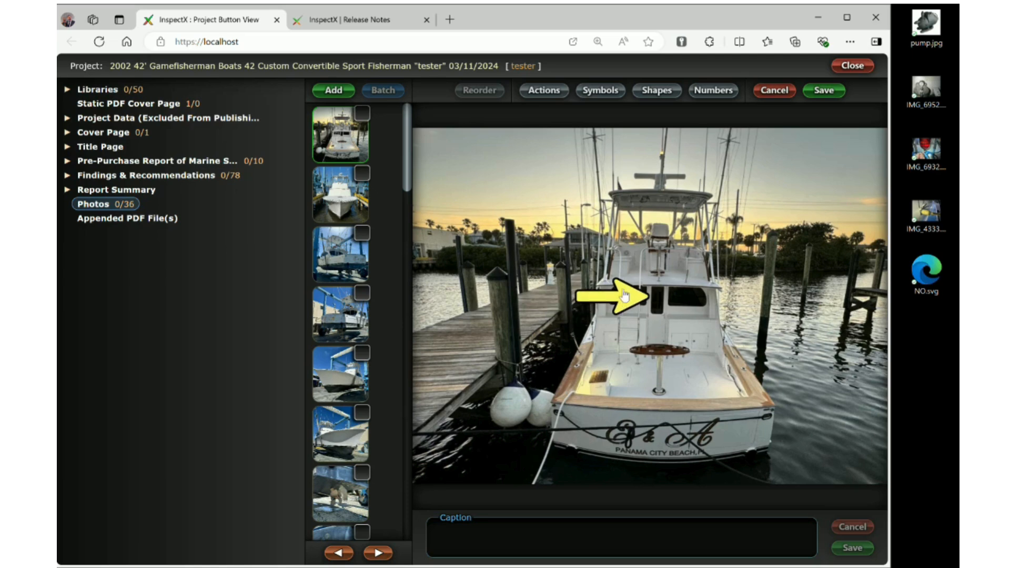
left_click(621, 294)
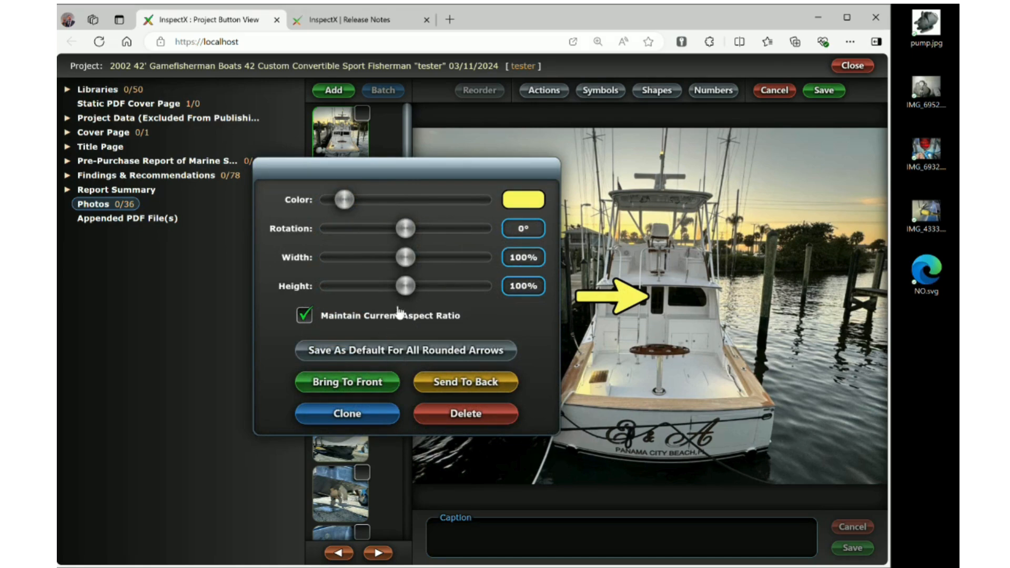
Close the rounded arrow's properties and place a standard arrow near the boat's upper helm in the first photo
left_click(654, 211)
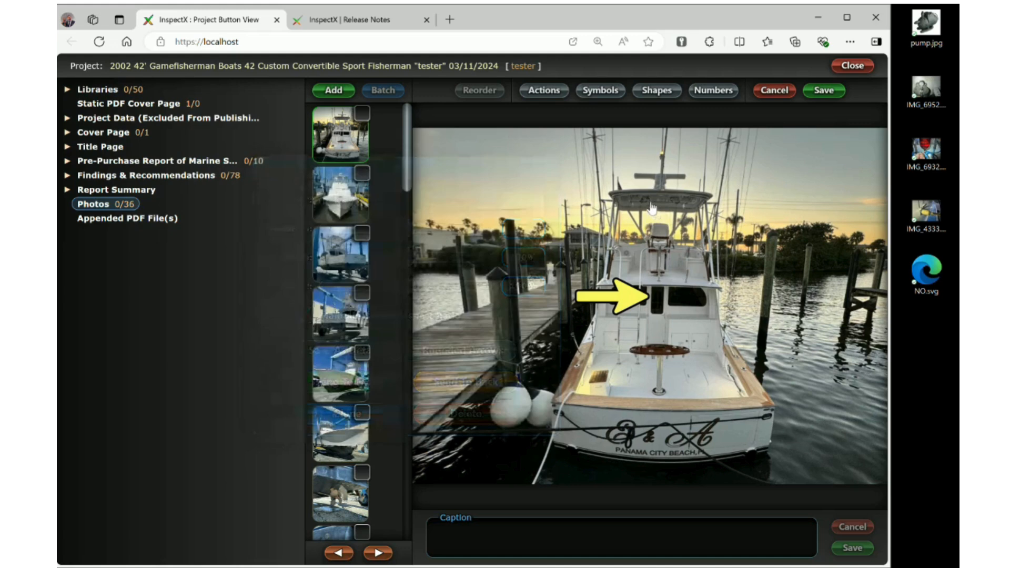
left_click(656, 90)
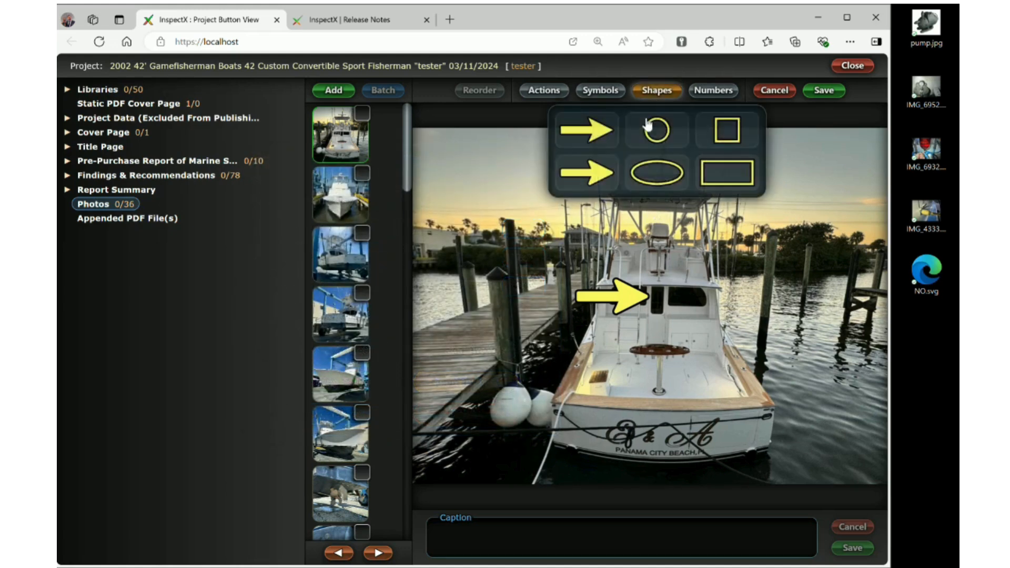
left_click(594, 136)
left_click_drag(652, 315, 640, 216)
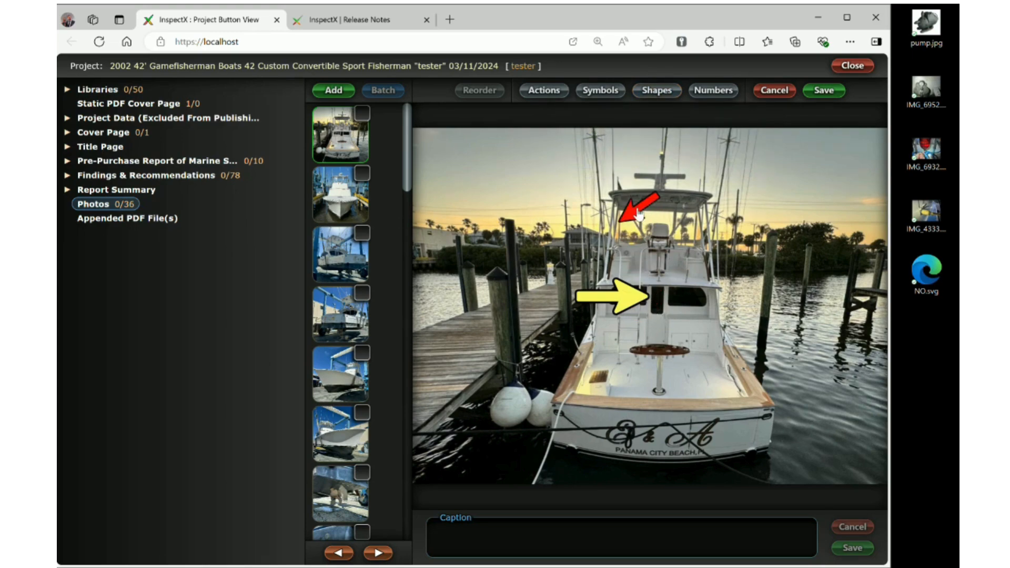
Set the standard arrow's rotation to 47° and save its settings as the default for all arrows
double_click(638, 214)
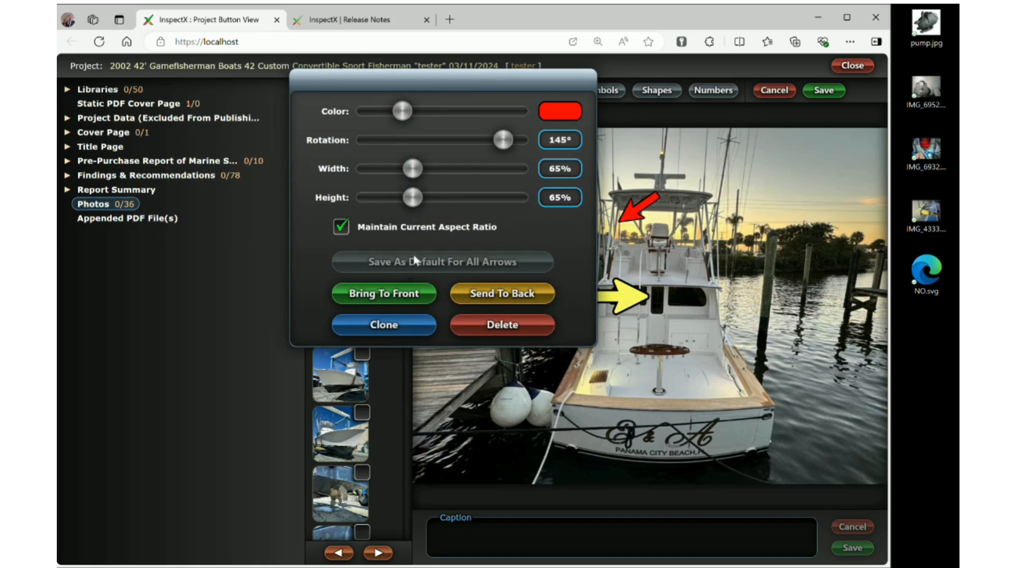
left_click_drag(501, 145, 462, 171)
left_click(414, 269)
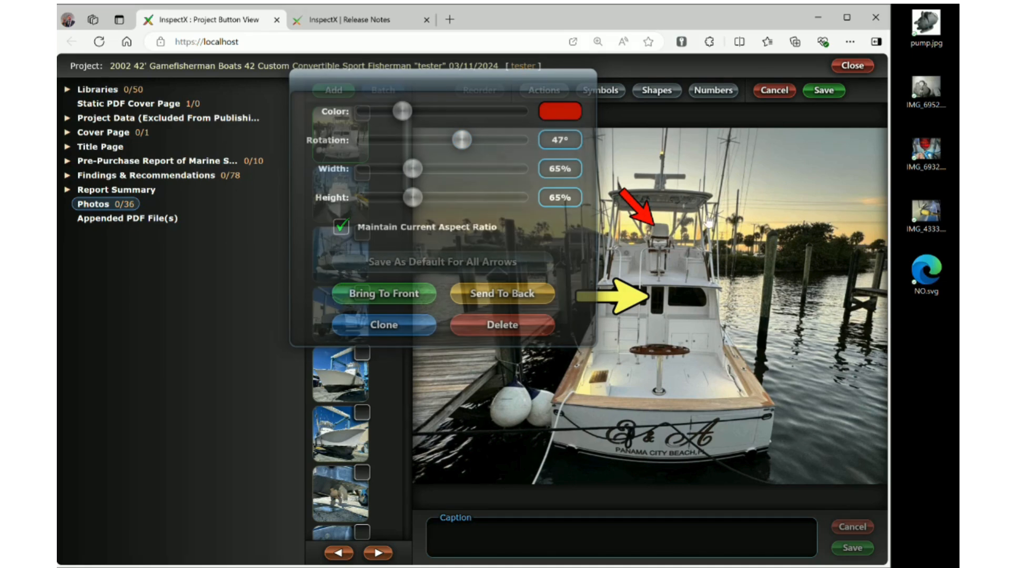
Add another standard arrow to the boat photo, just below the first red arrow
left_click(657, 90)
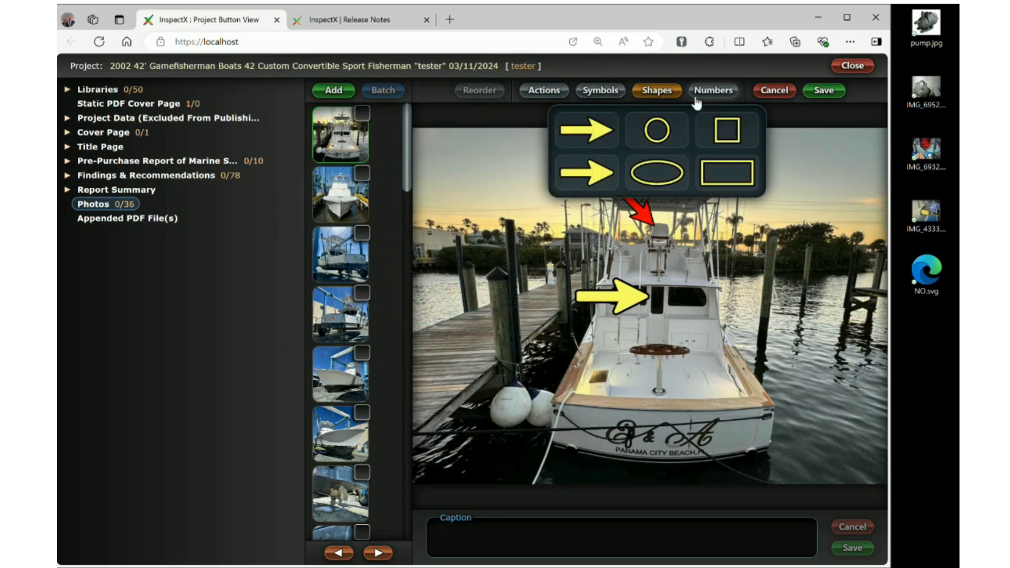
left_click(597, 135)
left_click_drag(653, 303, 639, 238)
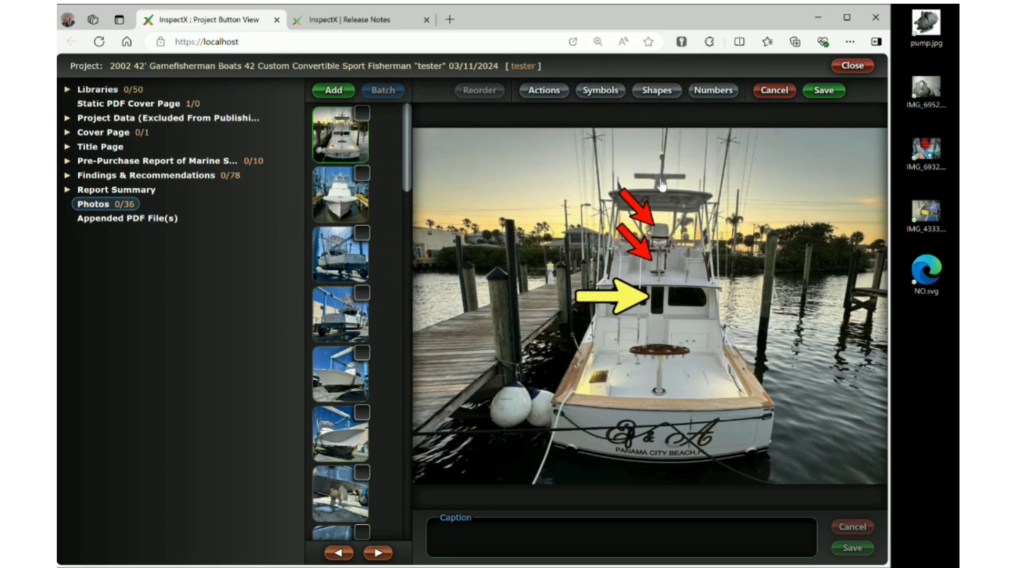
Place the number 1 marker beside the top of the tall dock piling in the boat photo
left_click(711, 91)
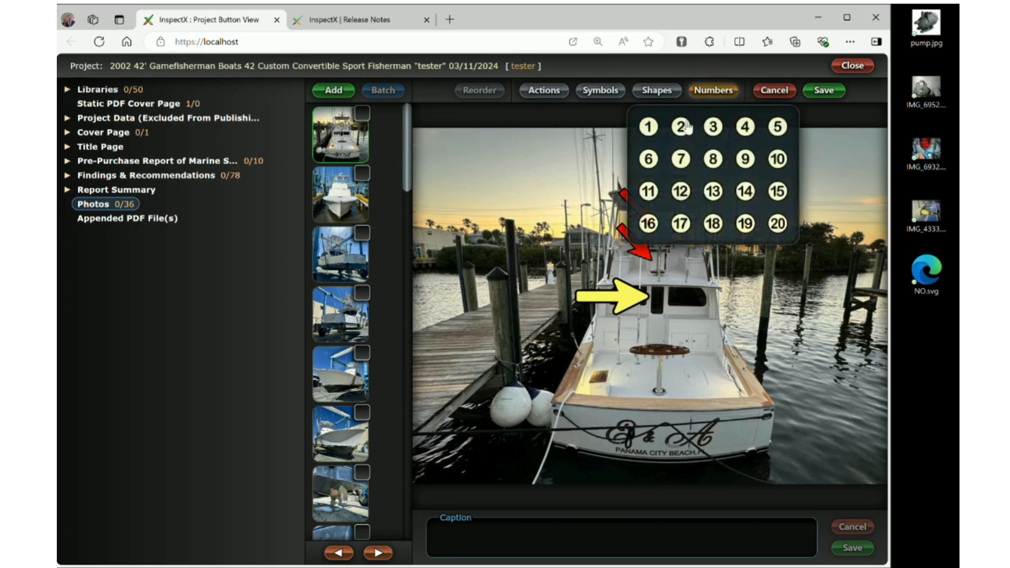
left_click(647, 128)
left_click_drag(652, 308, 522, 220)
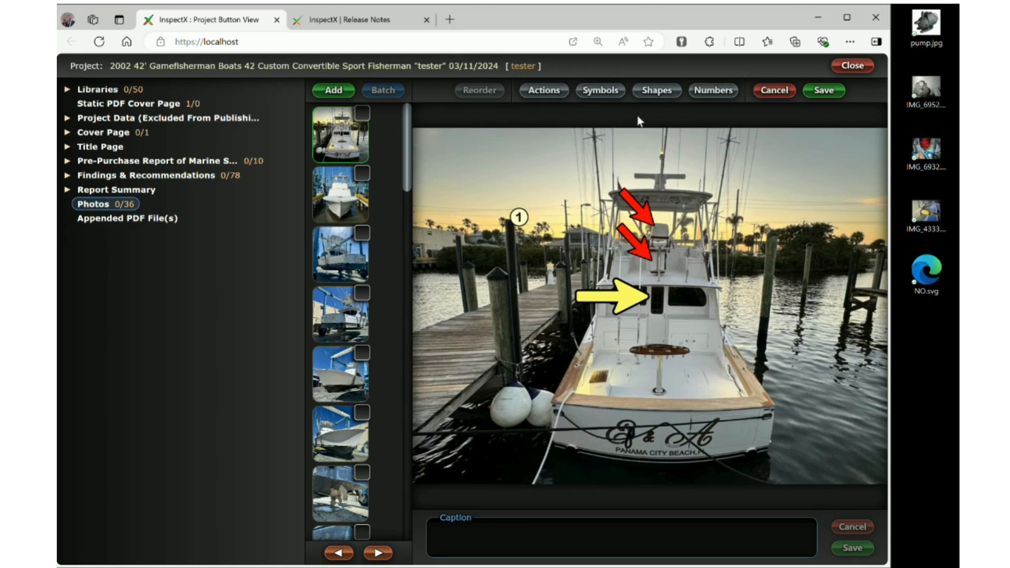
Place the Engine (Red) symbol on the dock piling below the number marker and discard the photo's unsaved annotations
left_click(600, 90)
scroll(575, 286, "down", 3)
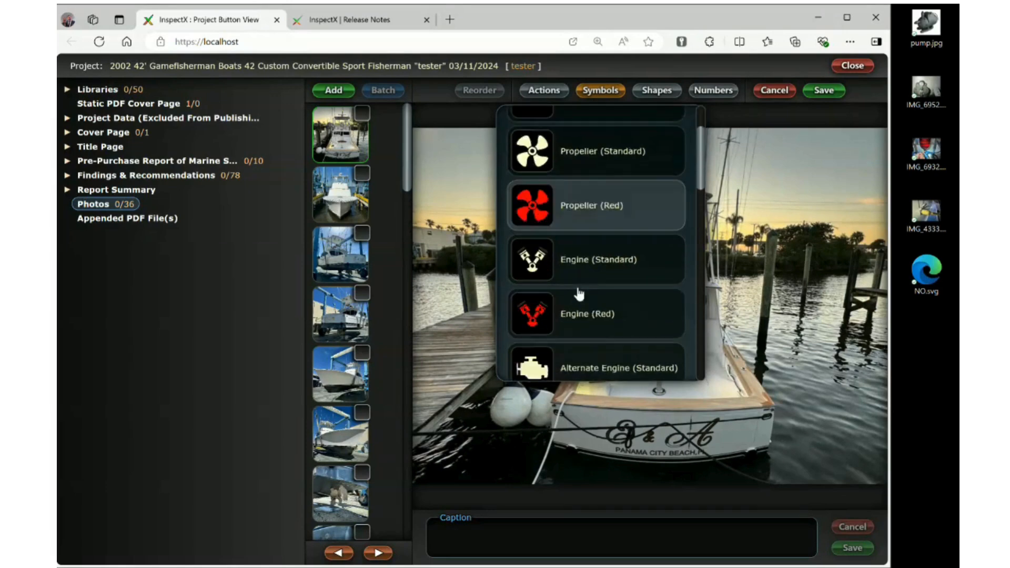
left_click(585, 231)
left_click_drag(649, 306, 519, 286)
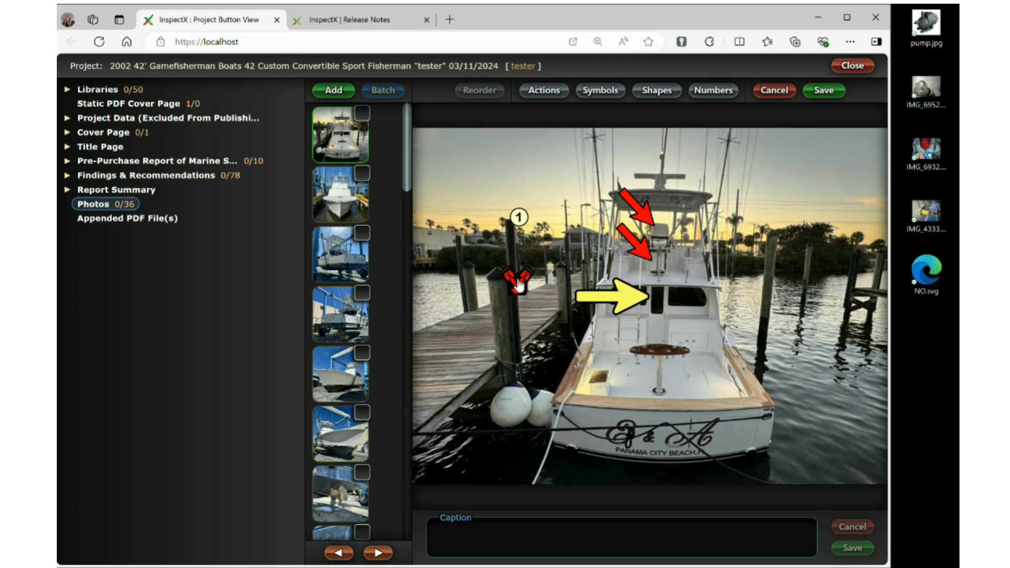
left_click(771, 92)
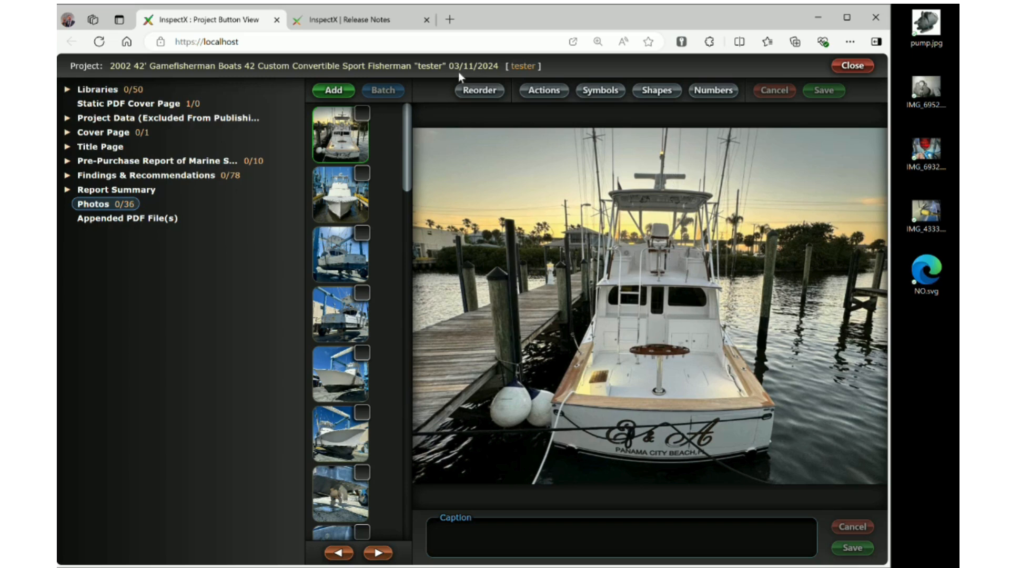
Import NO.svg from the desktop into the Symbols library
left_click(925, 284)
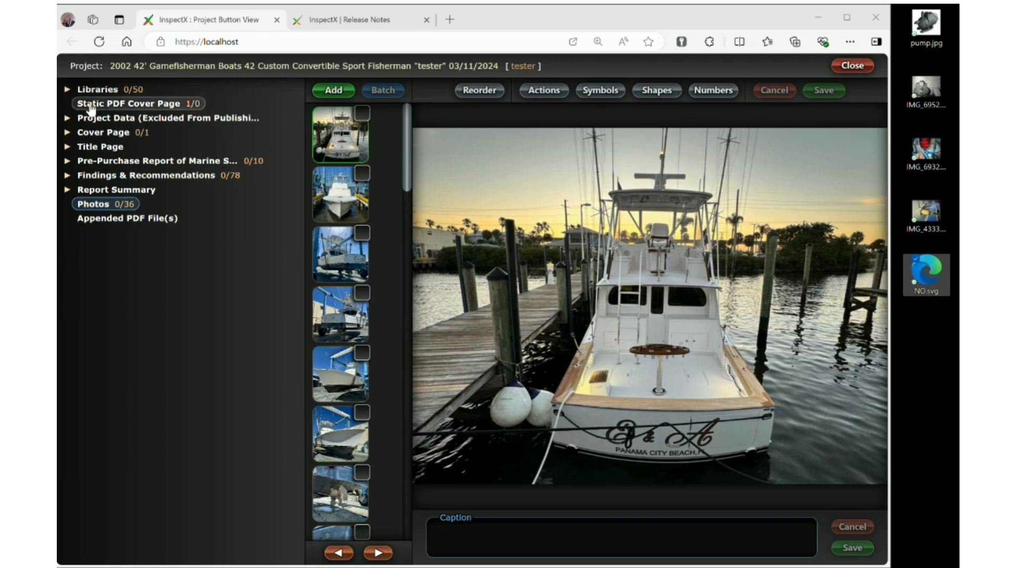
left_click(76, 91)
left_click(104, 118)
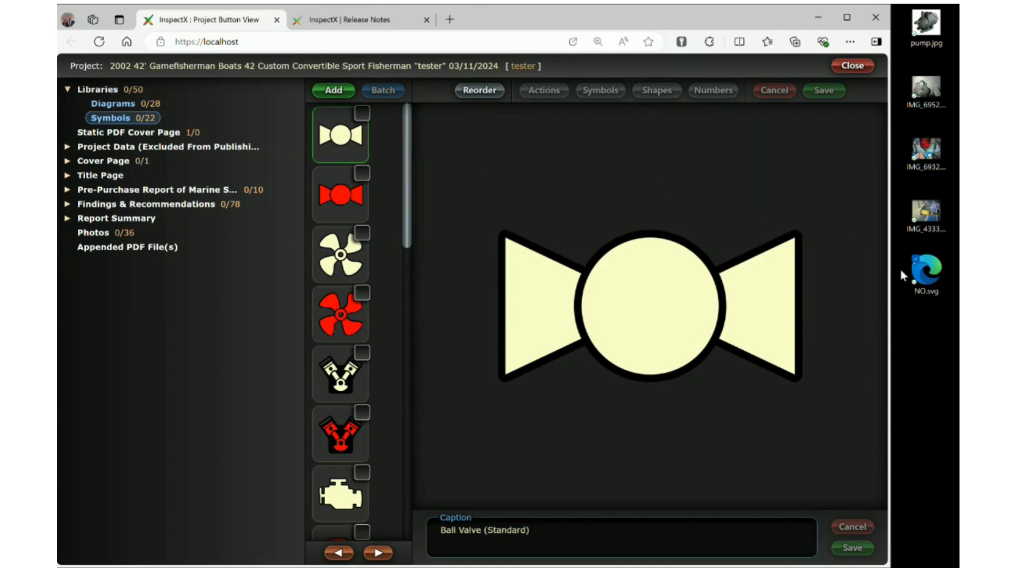
left_click_drag(924, 271, 384, 295)
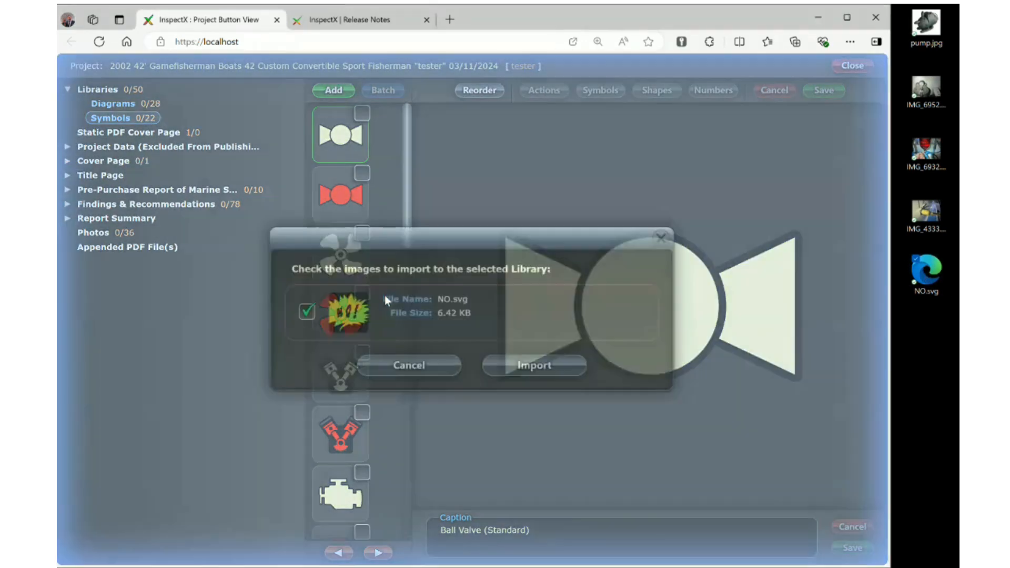
left_click(529, 369)
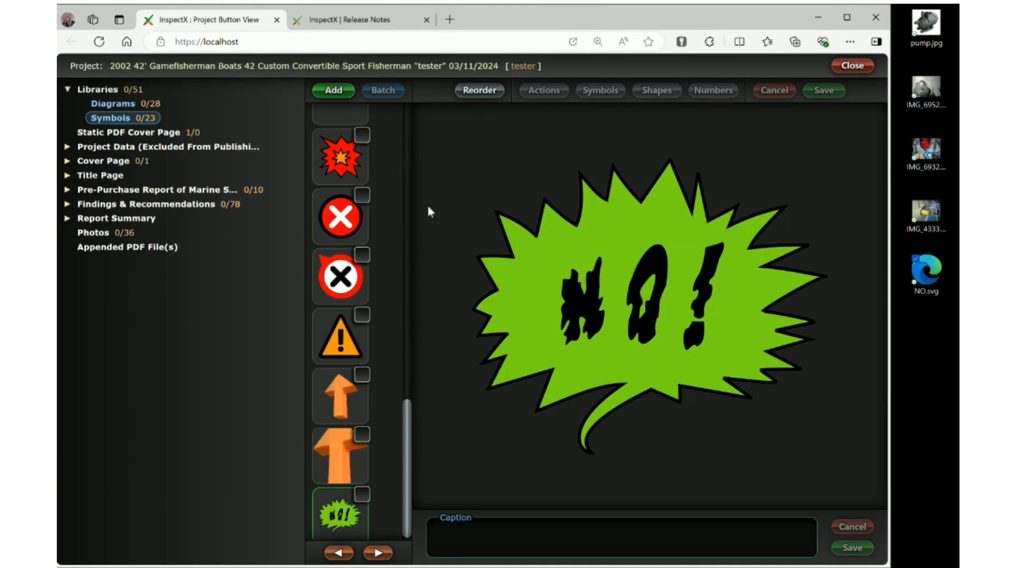
Expand the Findings & Recommendations section and show the photos of Finding A-1, Batteries
right_click(139, 206)
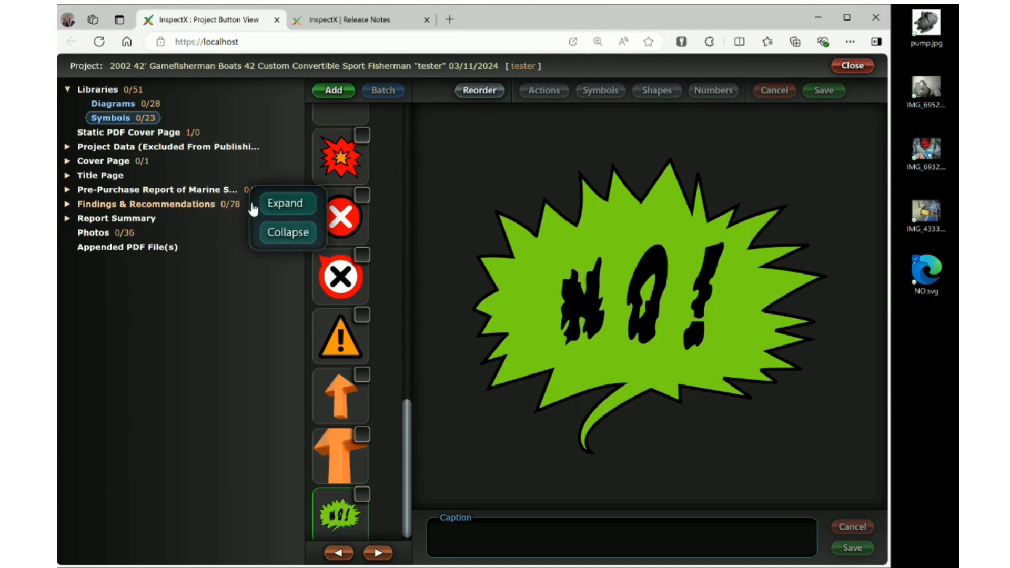
left_click(284, 204)
left_click(200, 260)
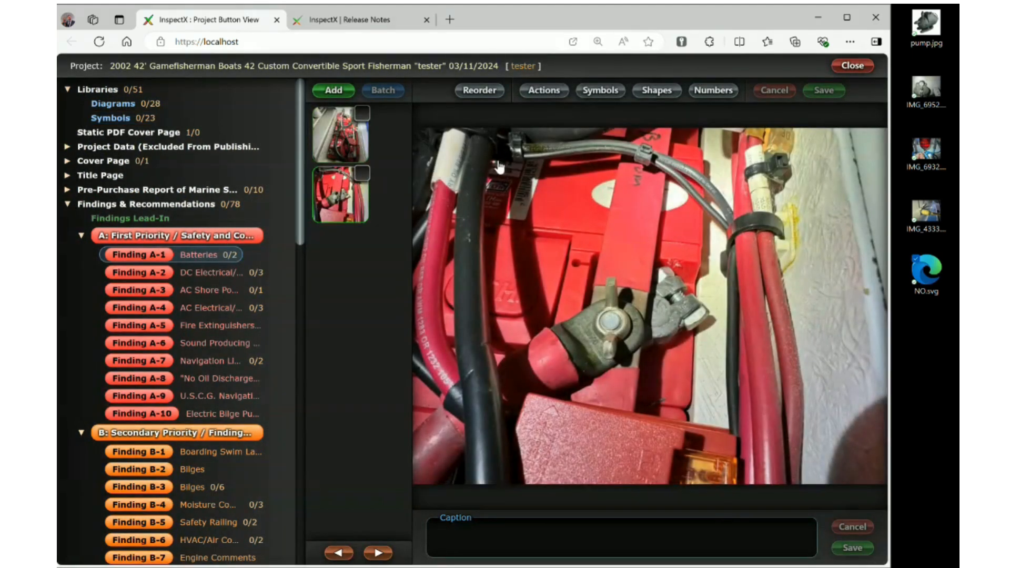
Place the imported NO! symbol just above the battery terminal in the second Batteries photo
left_click(609, 92)
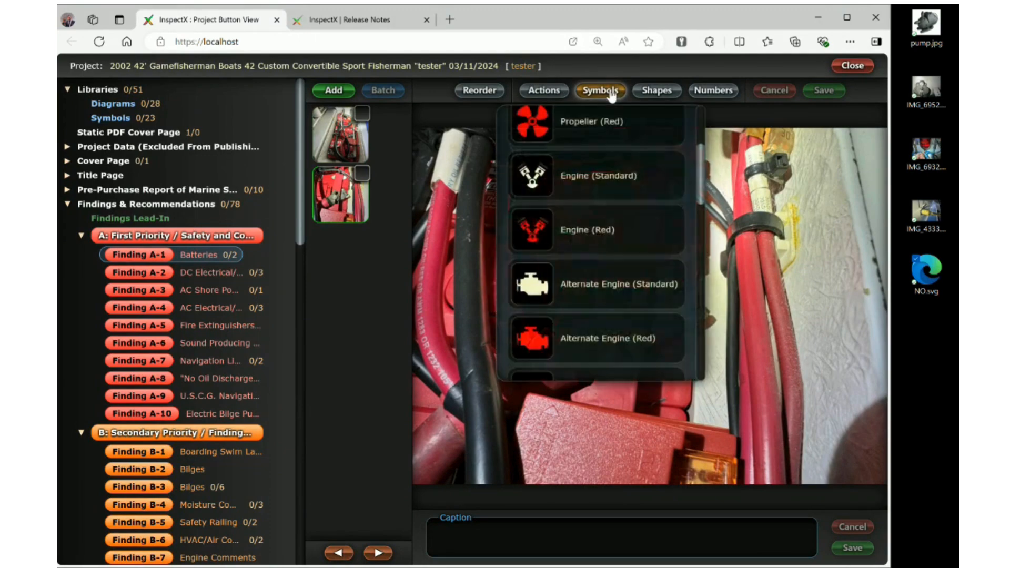
scroll(575, 214, "down", 5)
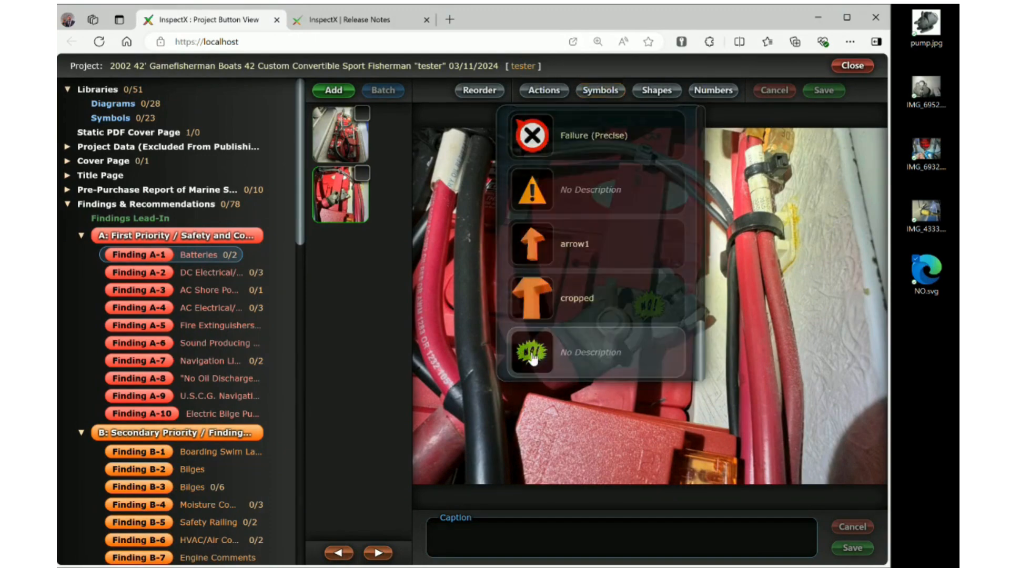
left_click(534, 359)
left_click_drag(638, 315, 614, 293)
Enlarge the NO! symbol to 201% width and height, save that as its default and discard the annotation
right_click(614, 294)
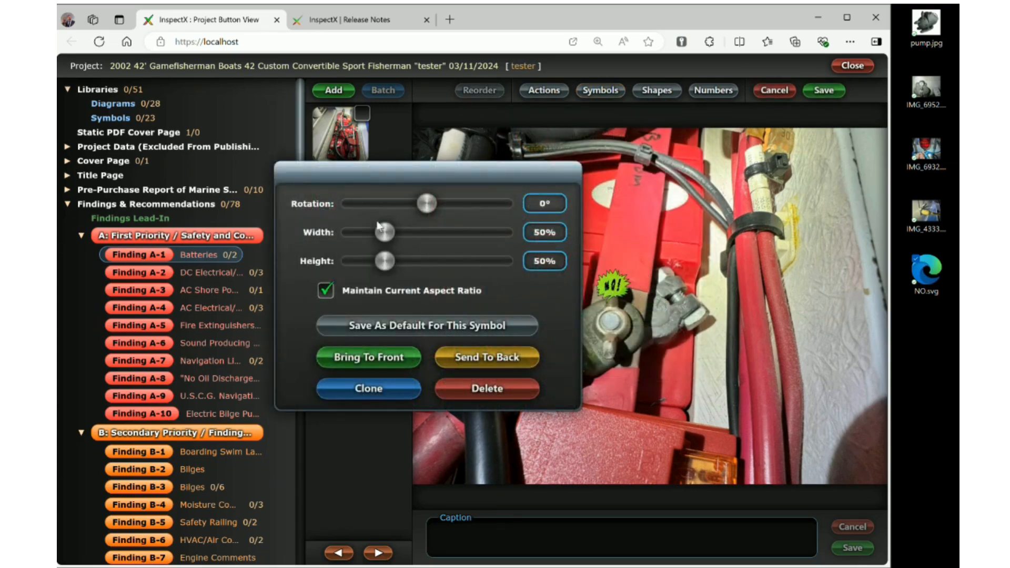
left_click_drag(387, 235, 435, 237)
left_click(410, 327)
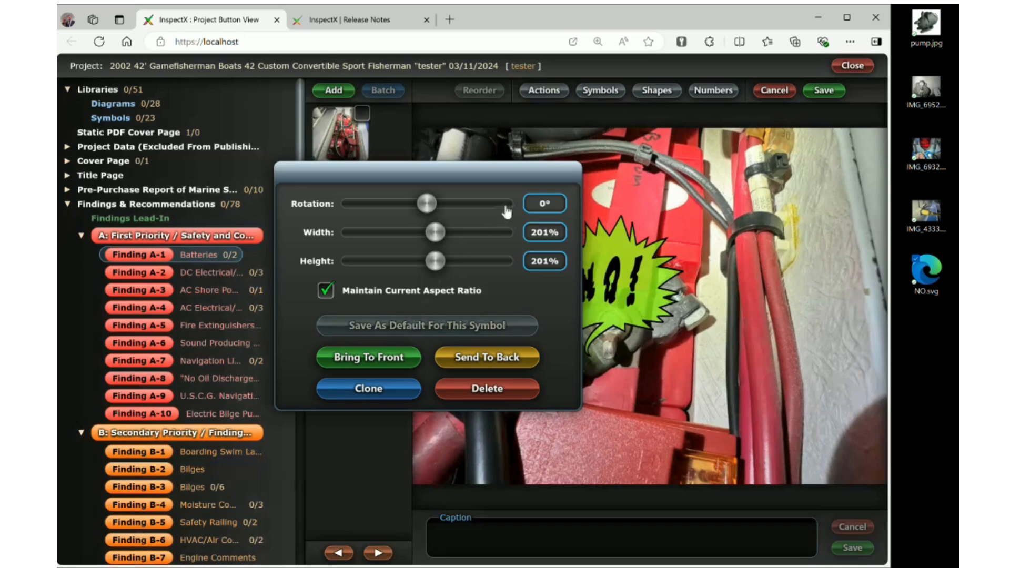
left_click(701, 267)
left_click(777, 94)
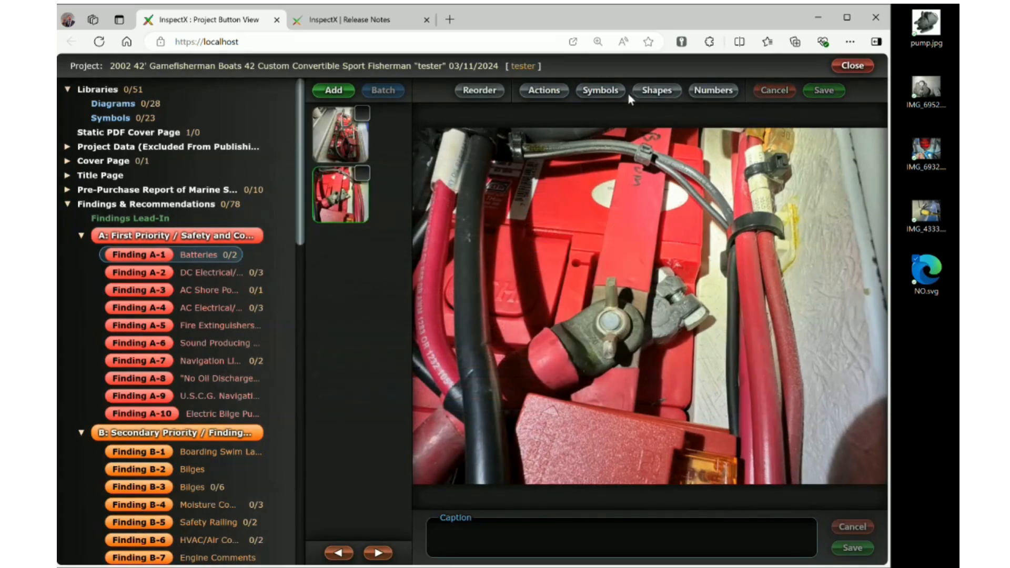
Place the NO! symbol again above the battery terminal and discard the unsaved annotation
left_click(610, 96)
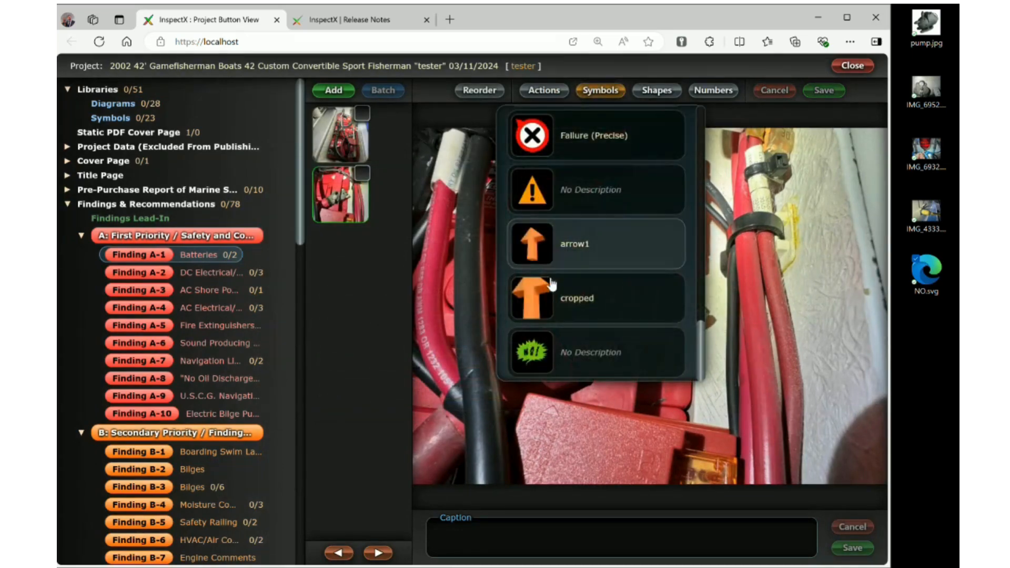
left_click(536, 349)
left_click_drag(613, 312, 611, 218)
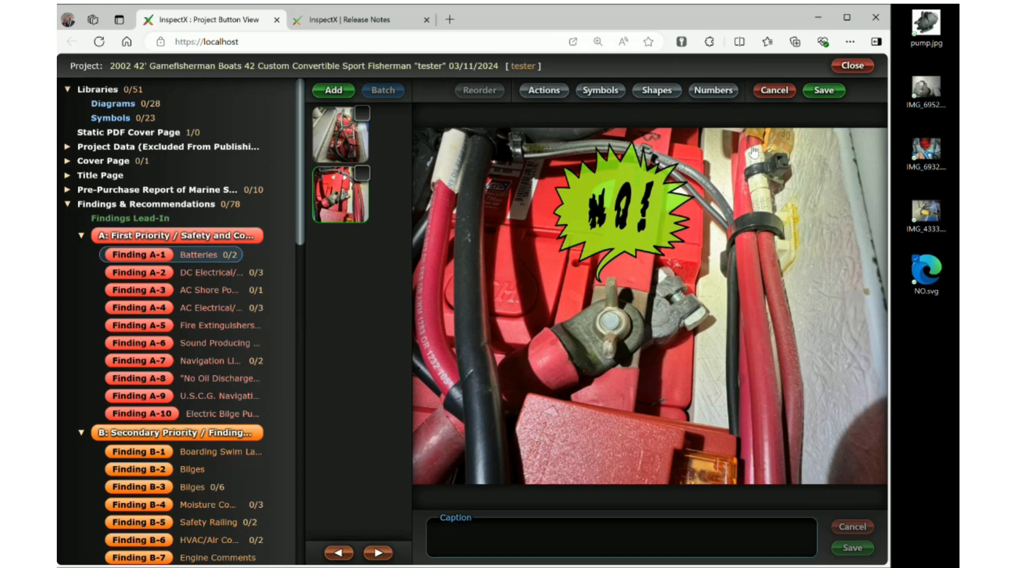
left_click(773, 90)
Return to the Photos section and look through its thumbnails down to the last photo
scroll(166, 221, "down", 9)
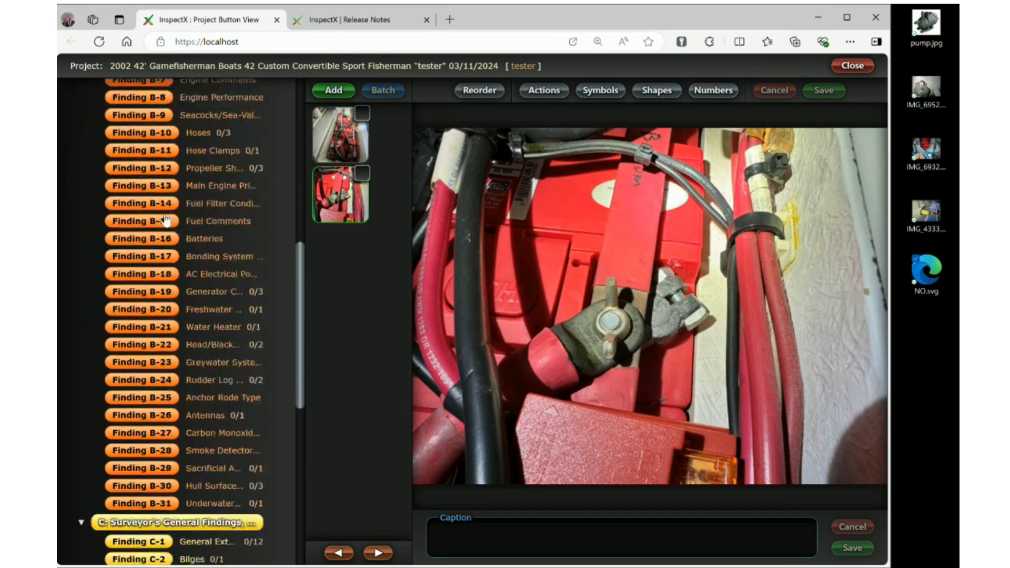
scroll(167, 220, "down", 8)
left_click(161, 474)
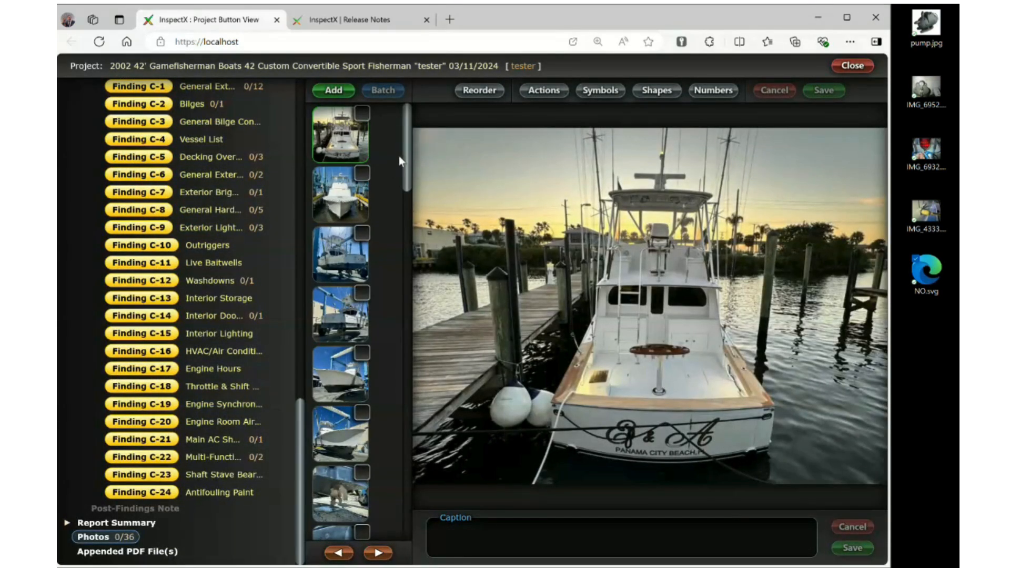
scroll(377, 327, "down", 4)
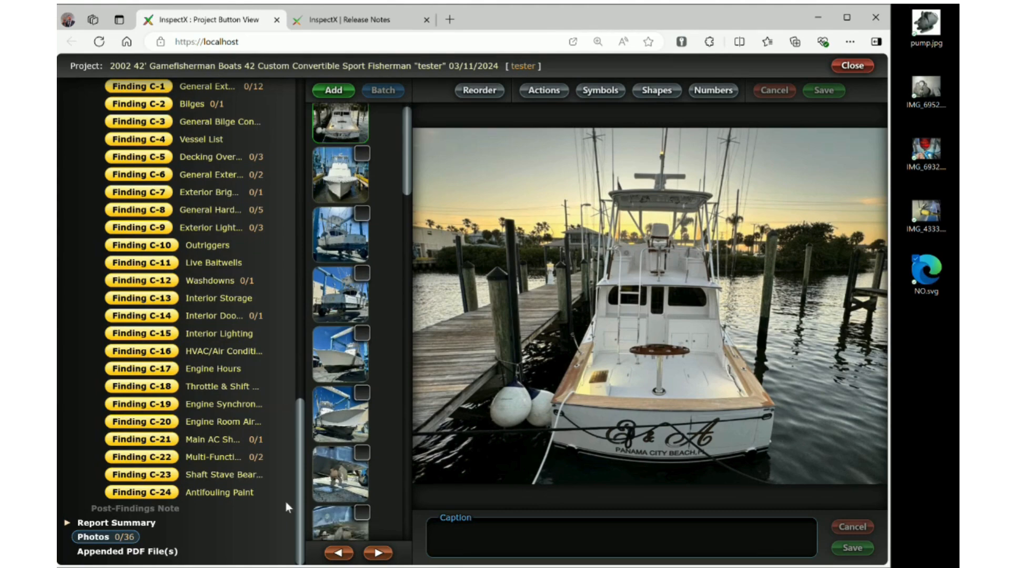
scroll(364, 326, "down", 5)
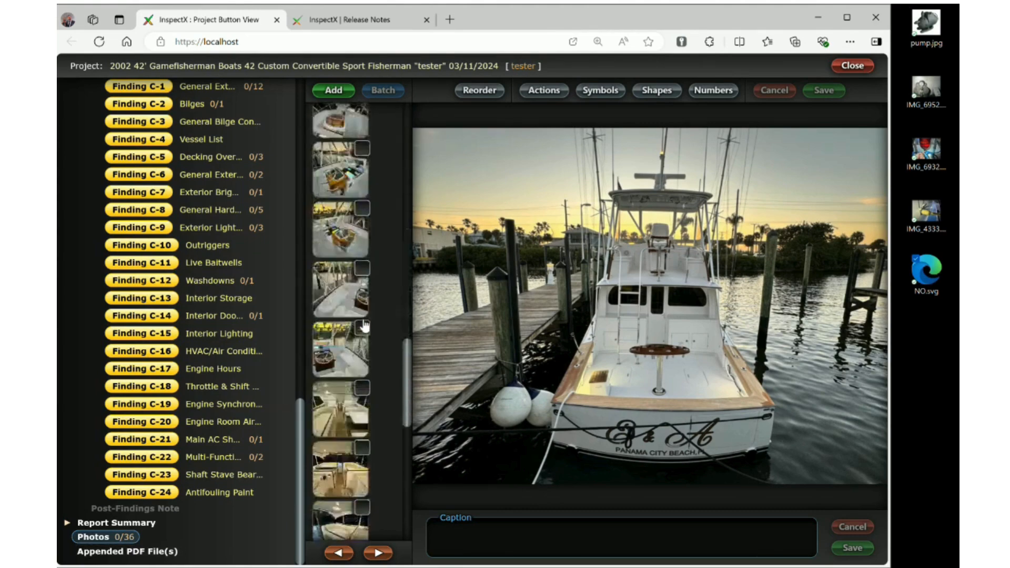
scroll(351, 379, "down", 2)
scroll(350, 378, "down", 5)
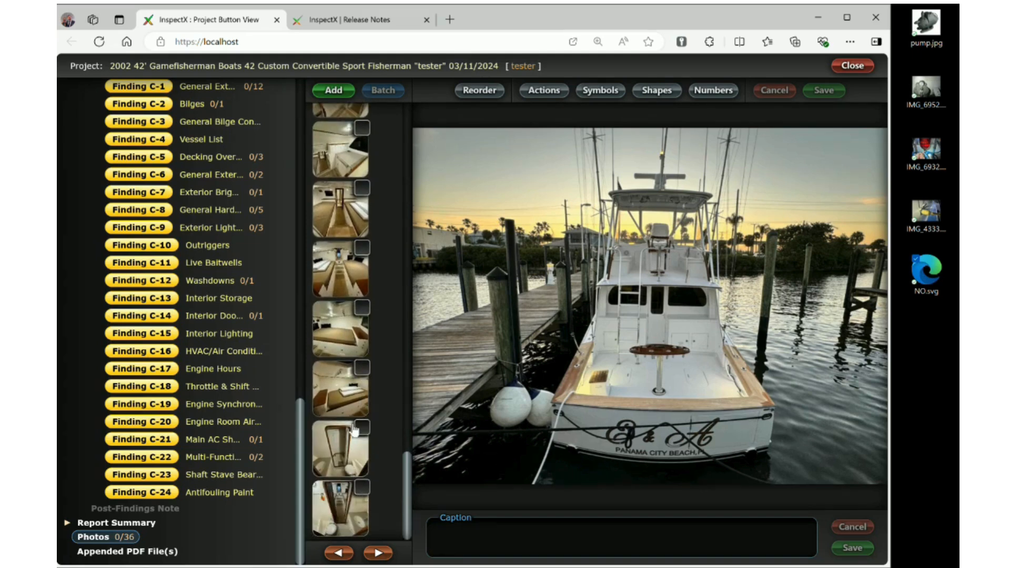
left_click_drag(356, 505, 384, 562)
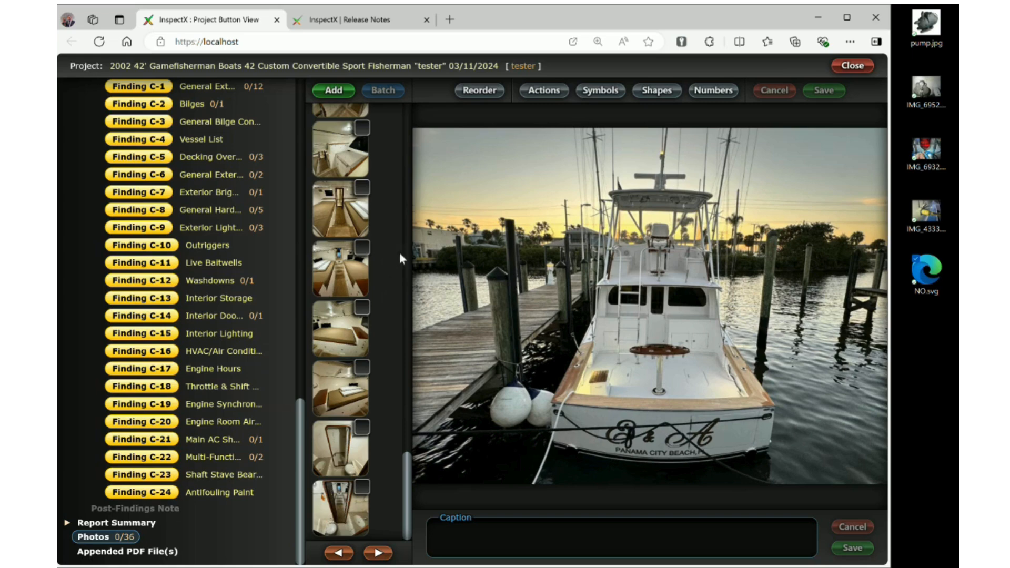
In the Reorder grid, move the last photo one position earlier and return to the viewer on the second photo
left_click(480, 90)
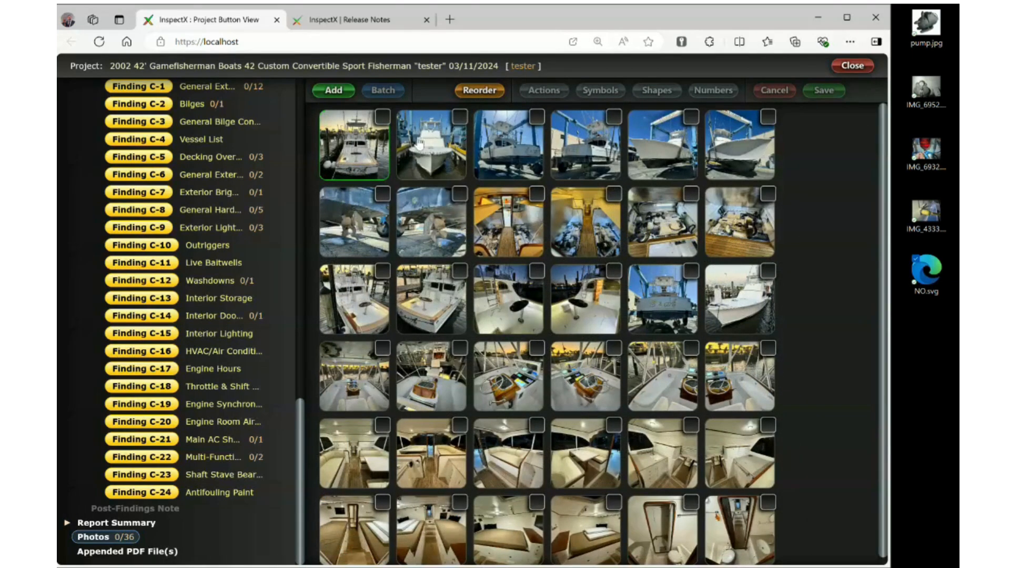
scroll(640, 376, "down", 1)
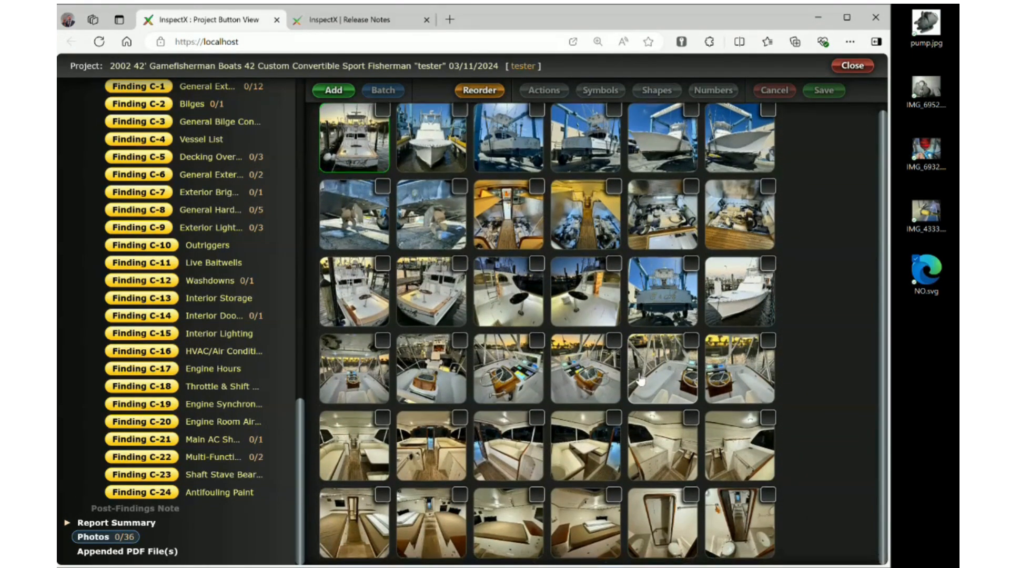
left_click_drag(744, 518, 704, 533)
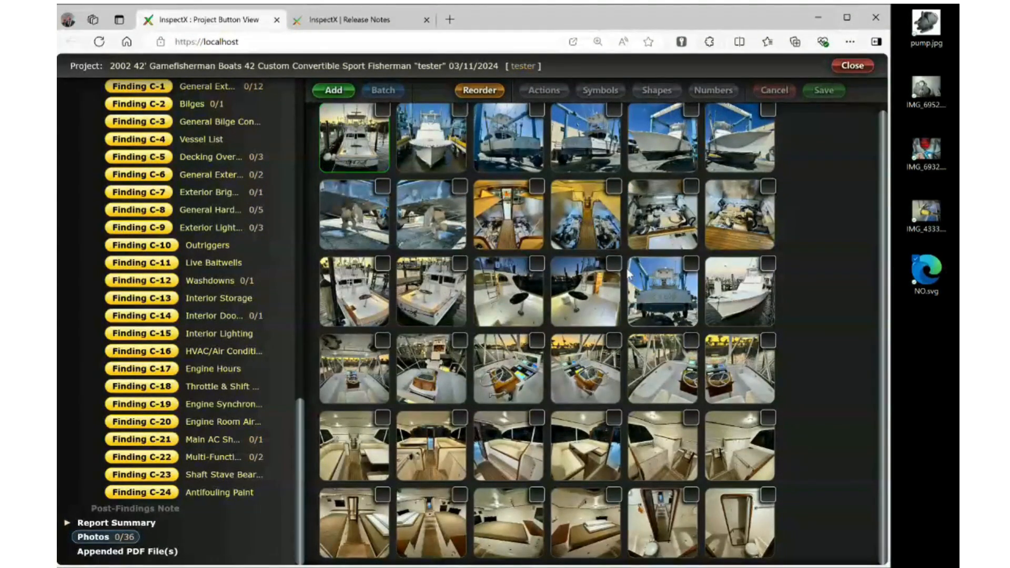
left_click(492, 92)
left_click(428, 150)
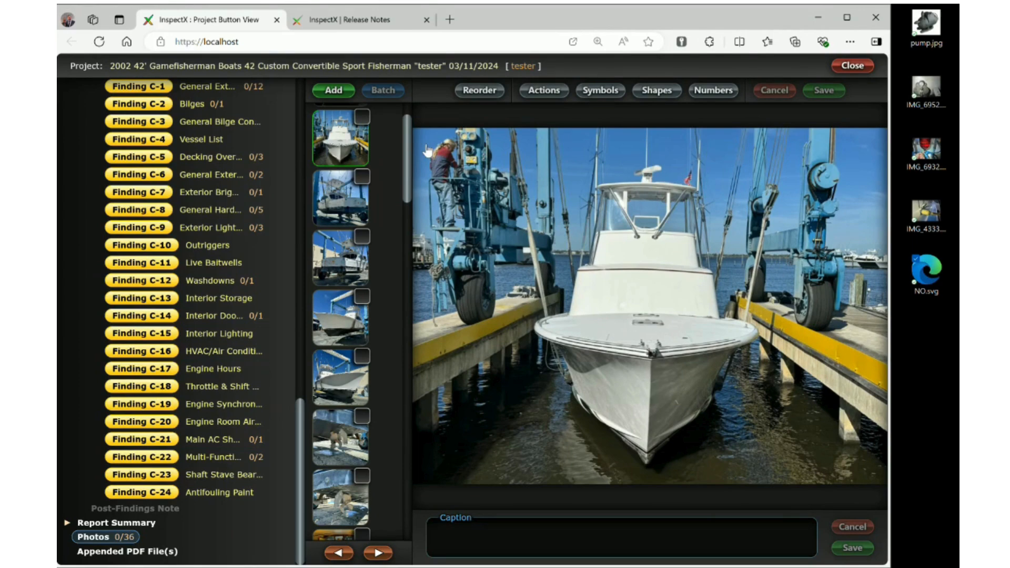
Close the photo viewer and open the Flame Arrestors entry in the Safety category
left_click(852, 66)
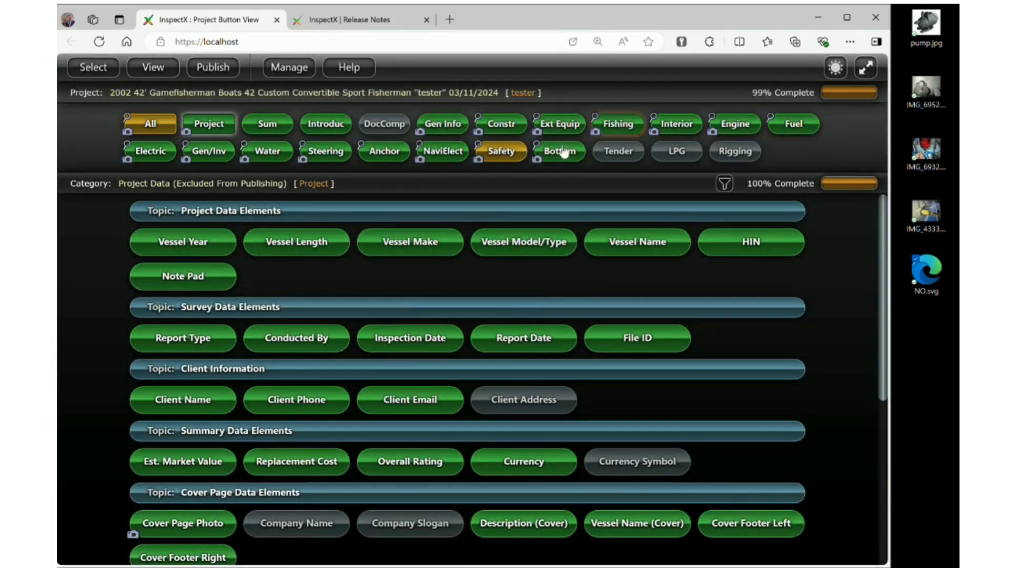
left_click(504, 154)
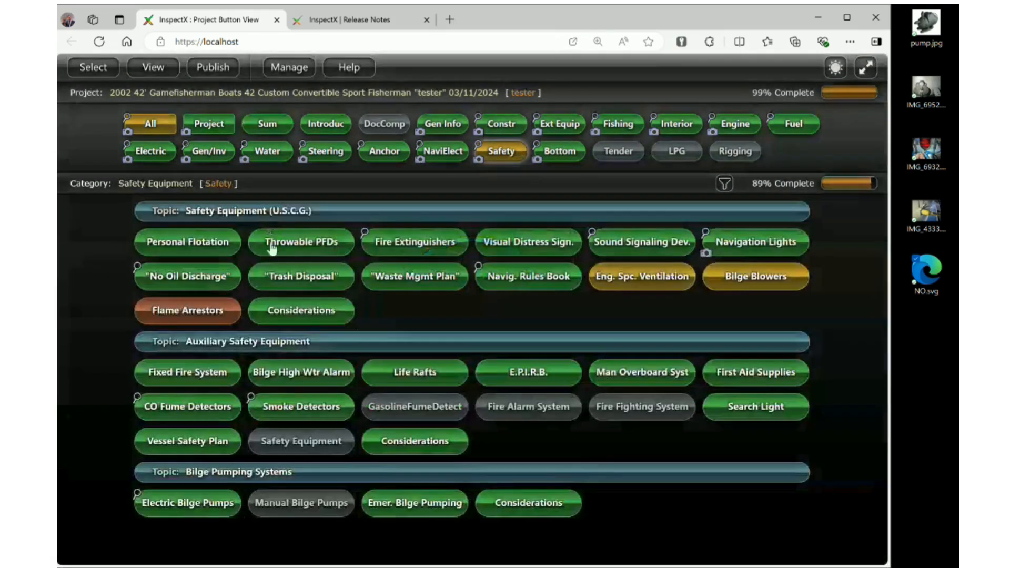
left_click(219, 316)
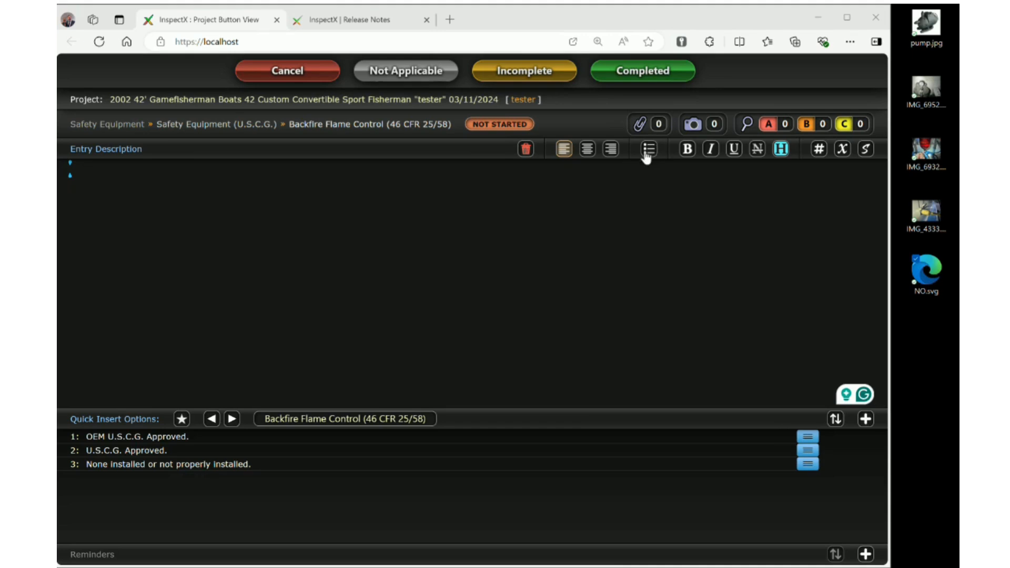
Enter "list" on four lines in the entry description and format them as a 1. 2. 3. numbered list
left_click(591, 203)
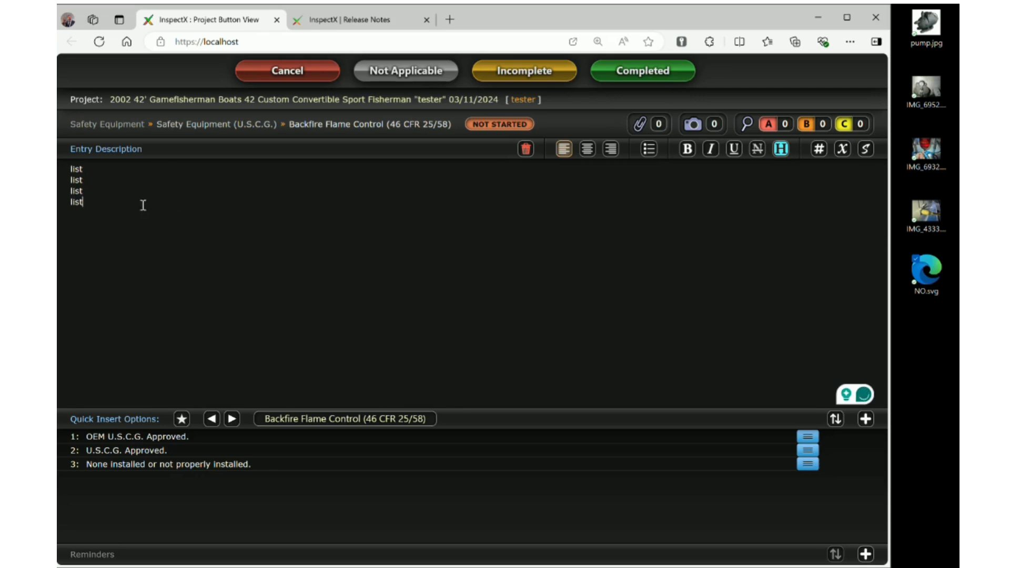
left_click(649, 150)
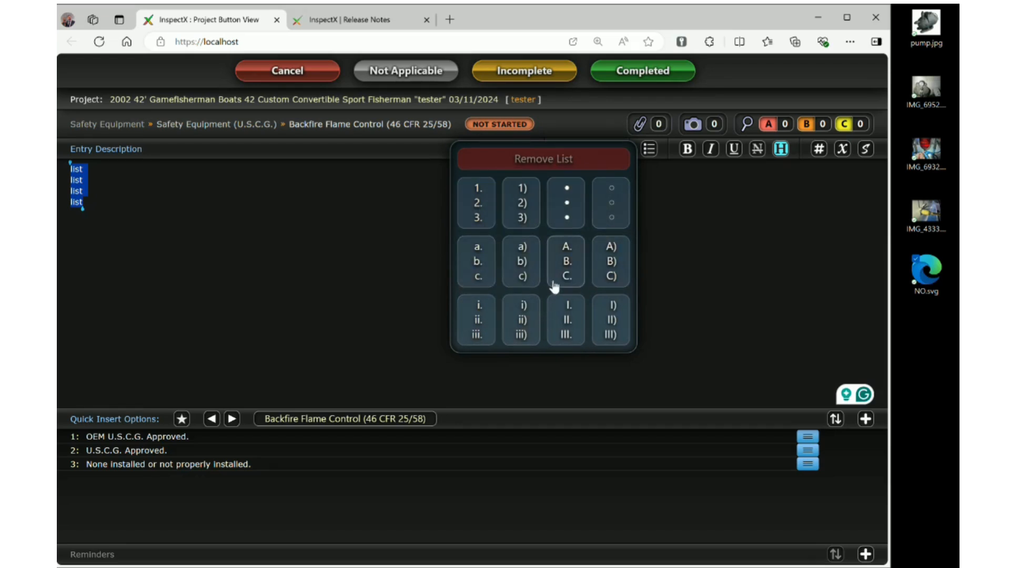
left_click(486, 216)
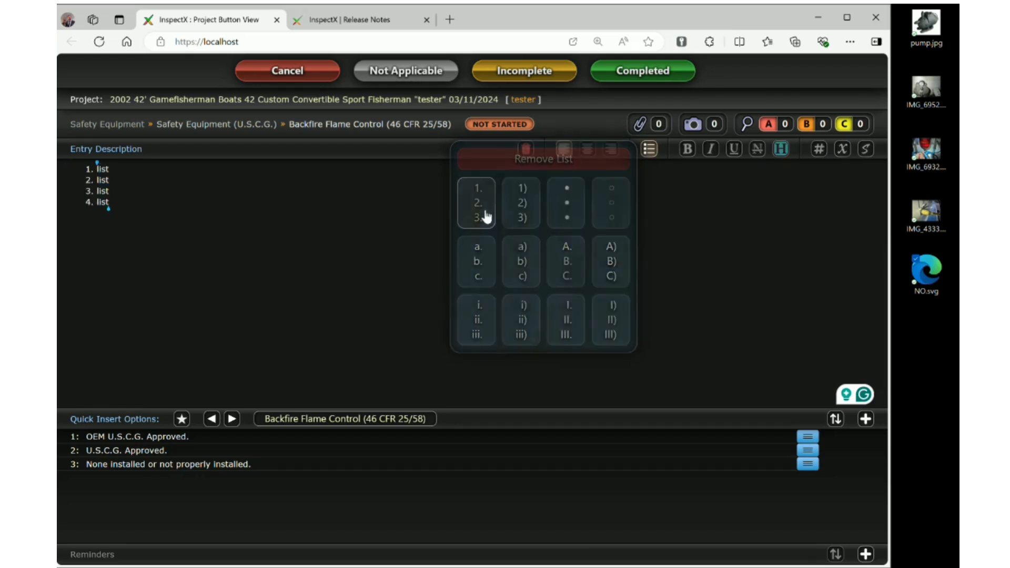
left_click(179, 167)
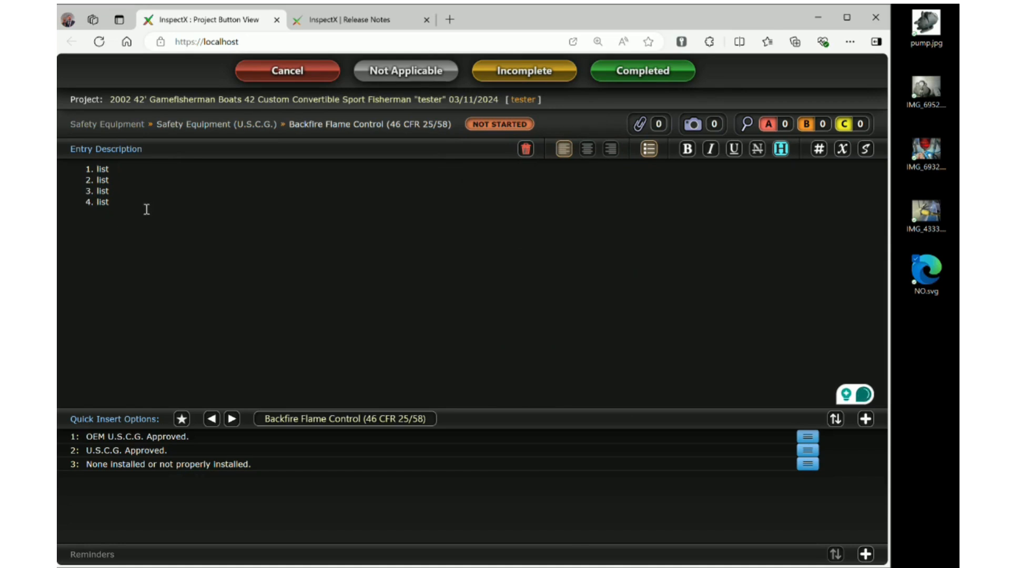
Make the fourth list item bold and add a line below it with the list formatting removed
double_click(107, 202)
left_click(678, 147)
key("Return")
left_click(651, 152)
left_click(582, 163)
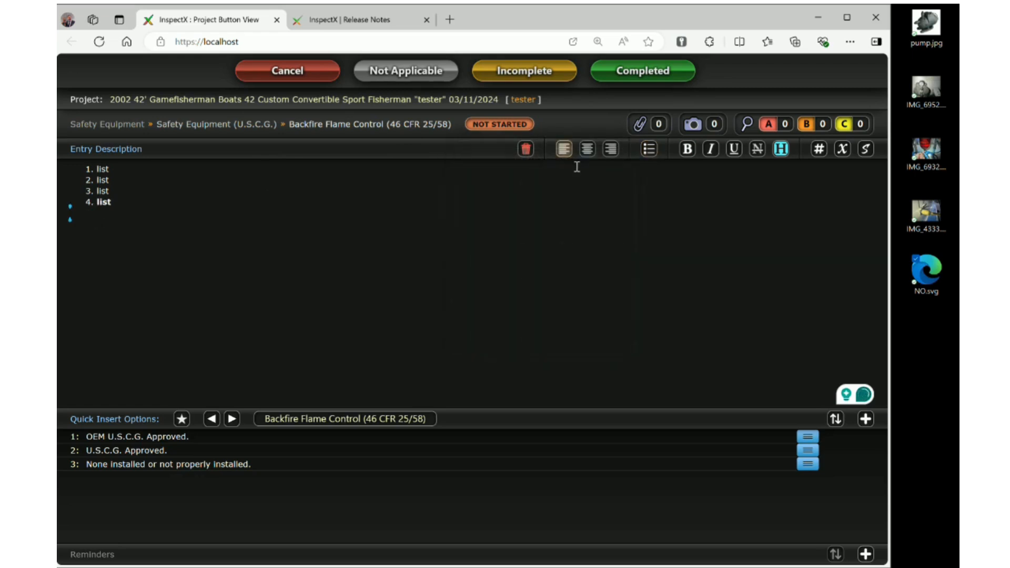
Below the numbered list, leave a gap and add four plain lines reading "list", "list", "list" and "lst"
key("Return")
key("Return")
type("list")
key("Return")
type("list")
key("Return")
type("list")
key("Return")
type("lst")
Format the four new lines in bold italic and turn them into a solid-dot bulleted list
left_click_drag(93, 267, 59, 237)
left_click(711, 151)
left_click(687, 149)
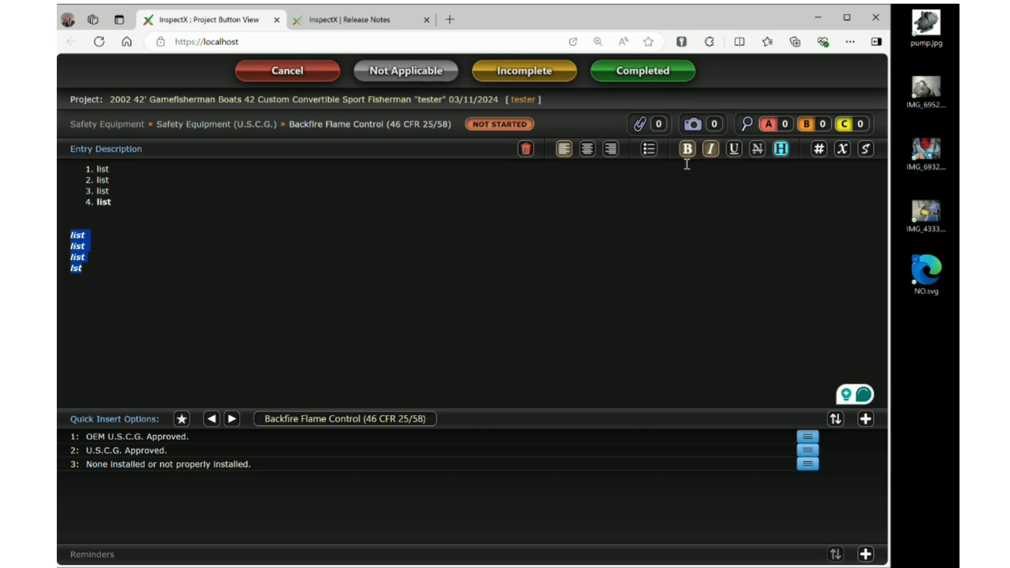
left_click(649, 149)
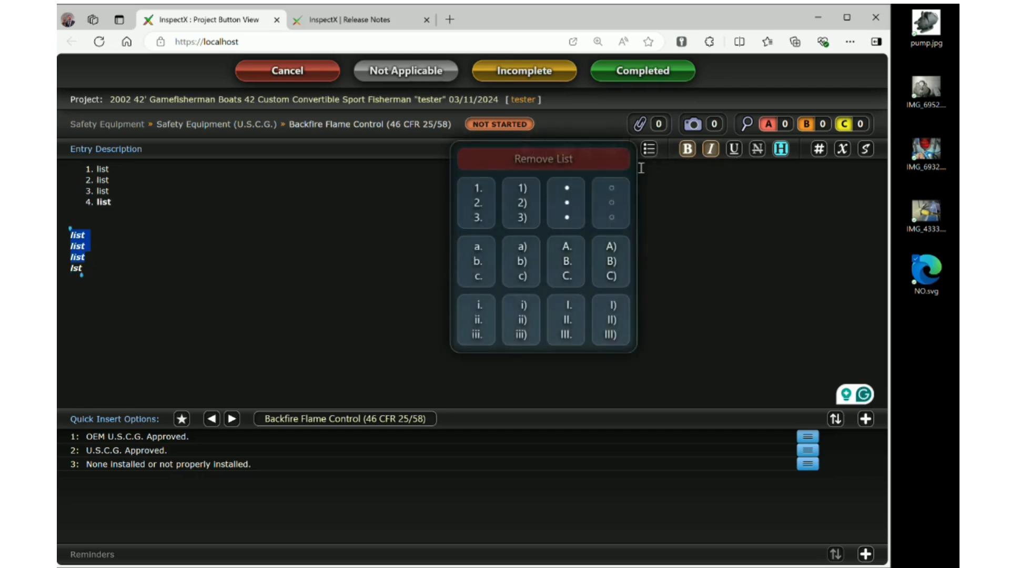
left_click(571, 214)
left_click(407, 270)
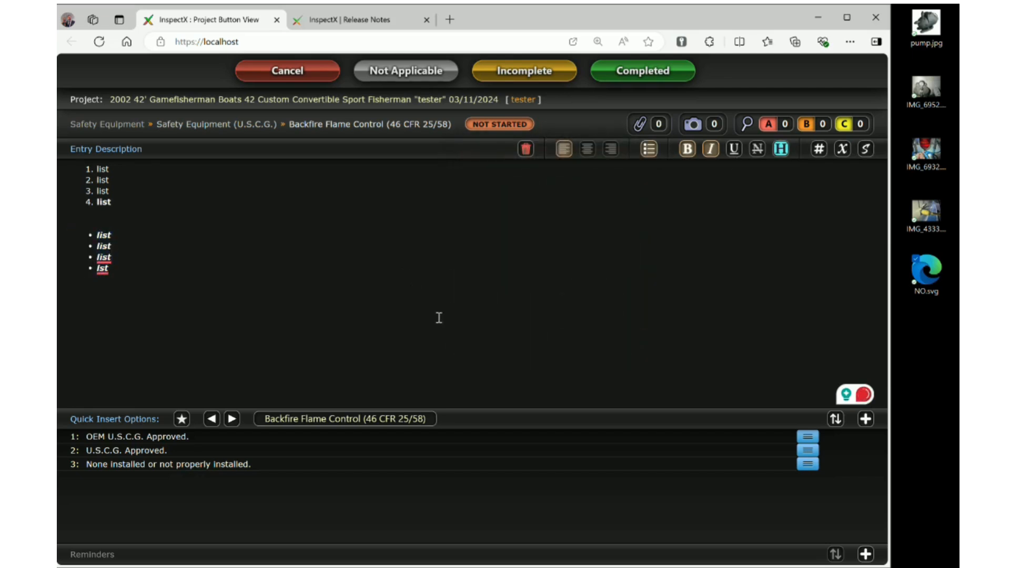